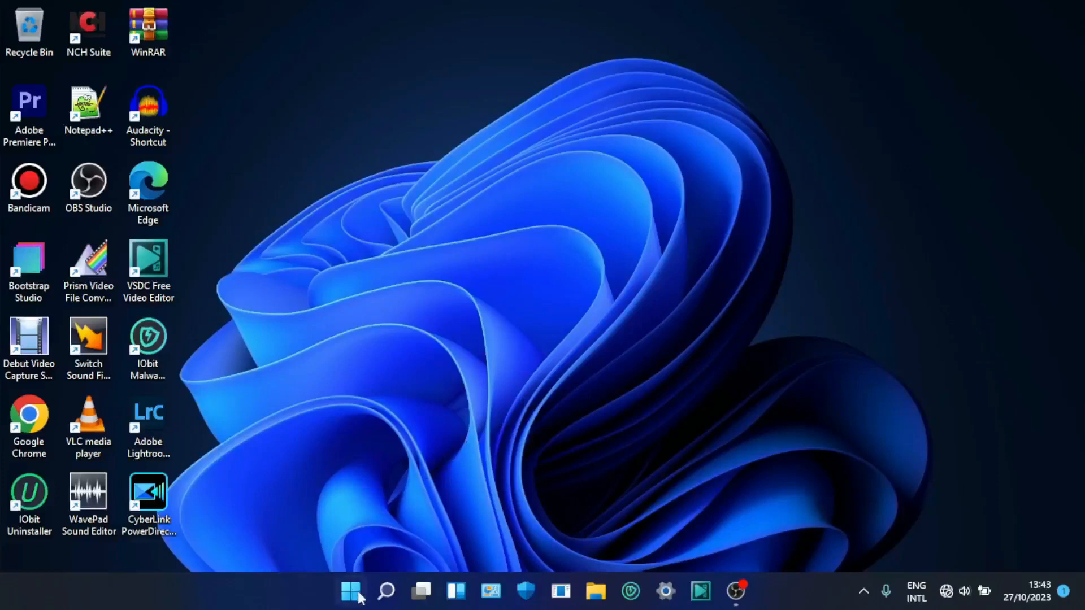
- Launch Excel 2013 from the installed apps and create a blank workbook in a maximized window
{"action": "left_click", "coordinate": [360, 599]}
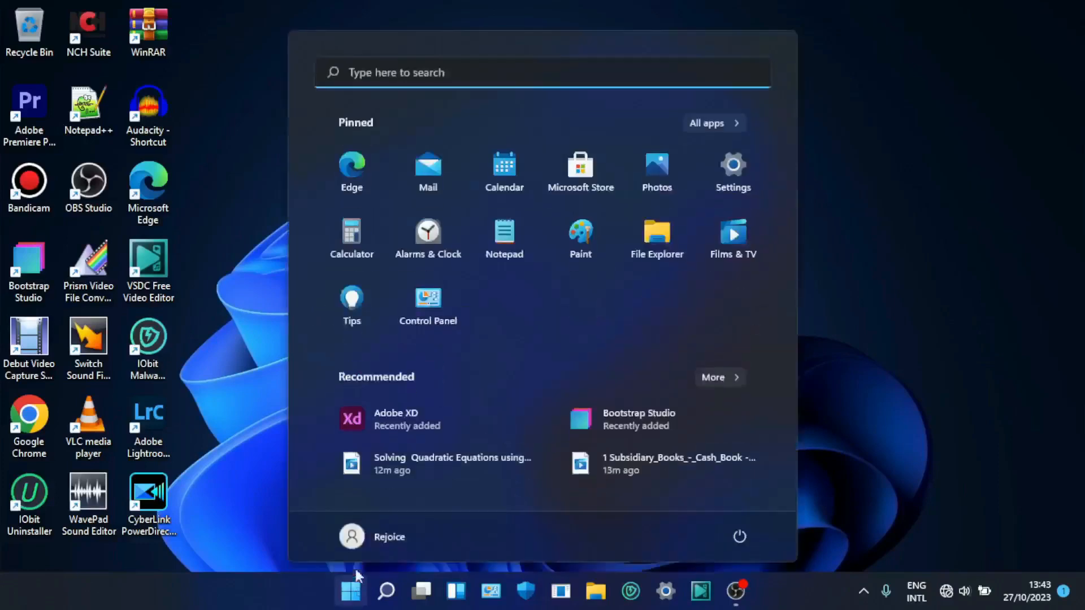
{"action": "left_click", "coordinate": [727, 124]}
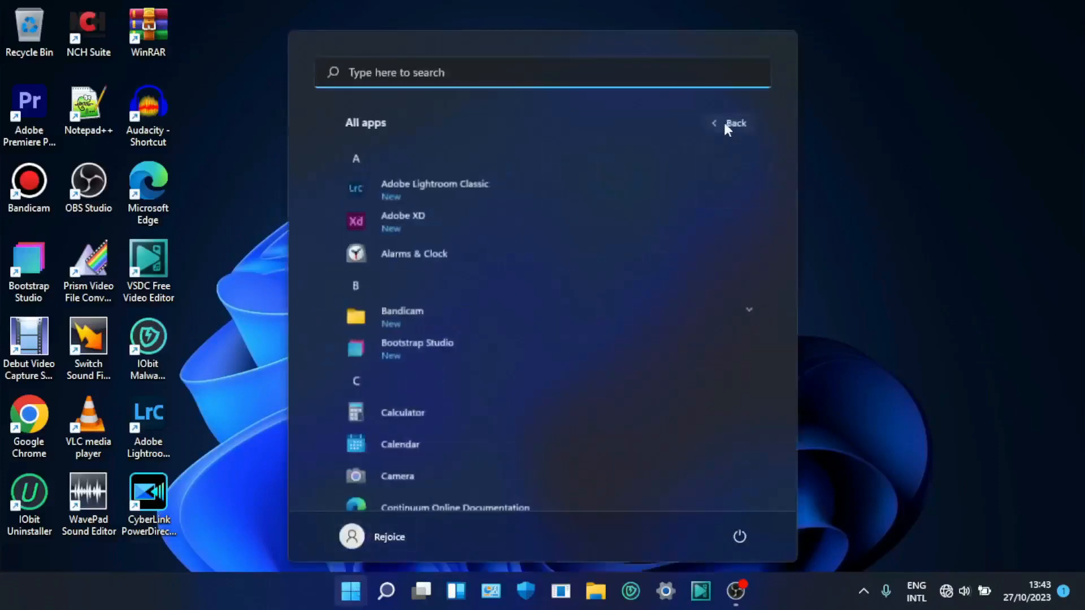
{"action": "scroll", "coordinate": [500, 229], "scroll_direction": "down", "scroll_amount": 10}
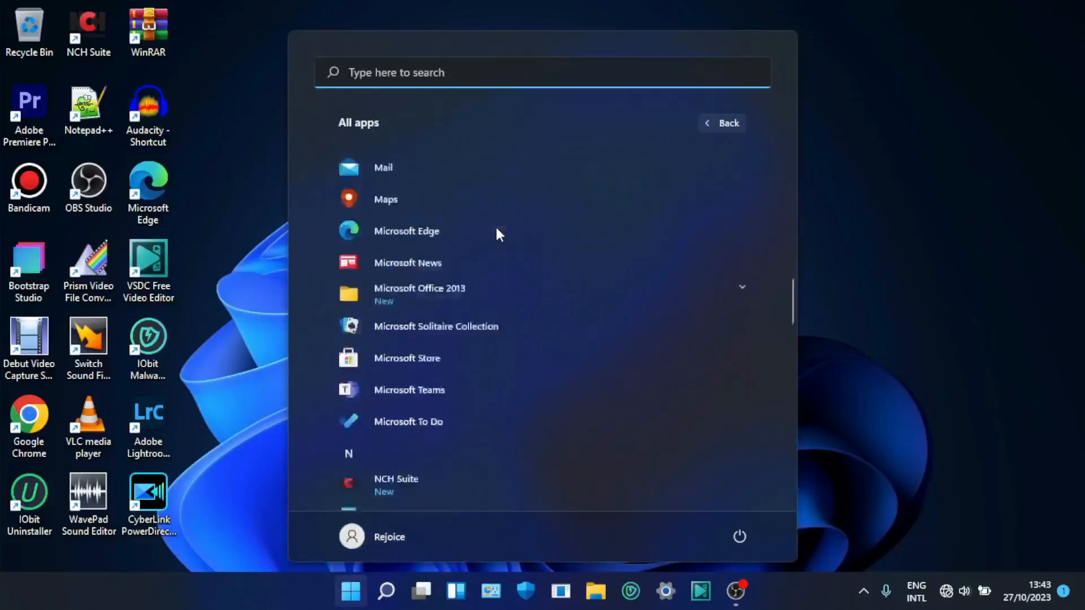
{"action": "scroll", "coordinate": [495, 232], "scroll_direction": "down", "scroll_amount": 5}
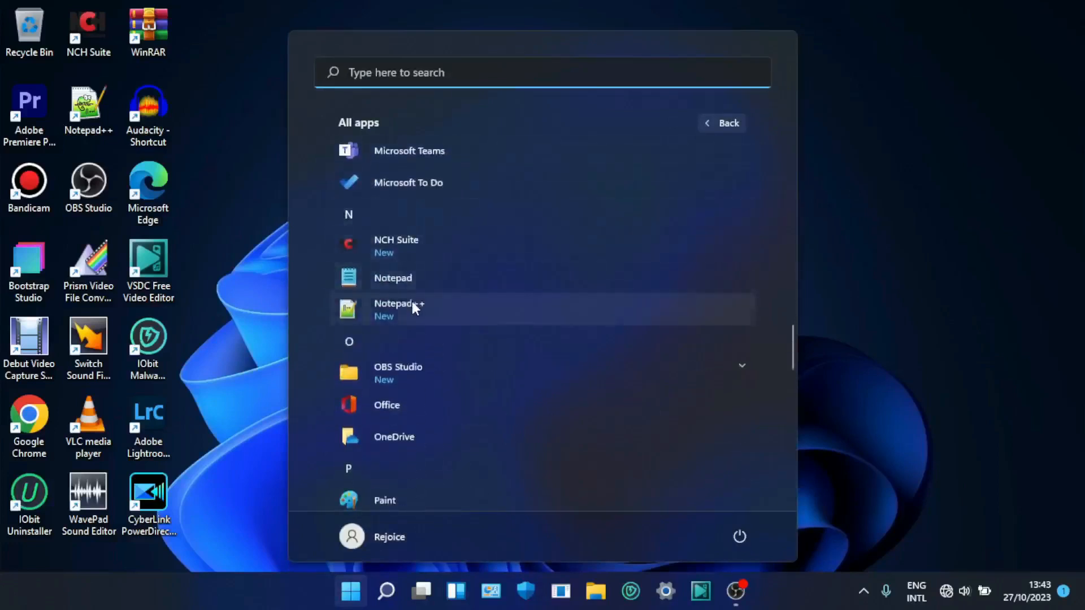
{"action": "scroll", "coordinate": [412, 300], "scroll_direction": "down", "scroll_amount": 3}
{"action": "scroll", "coordinate": [411, 294], "scroll_direction": "up", "scroll_amount": 6}
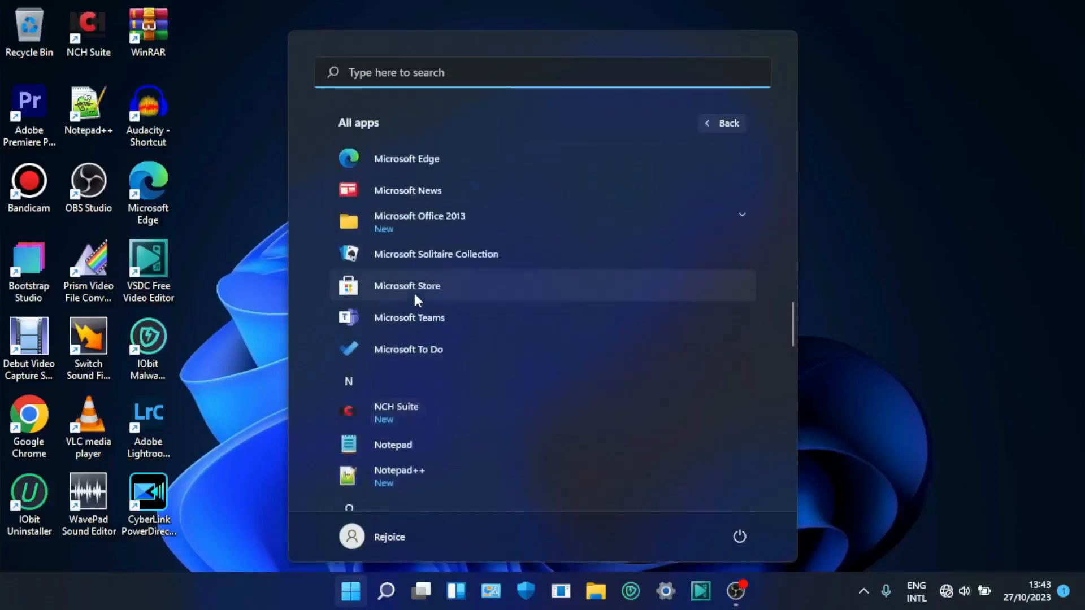
{"action": "left_click", "coordinate": [711, 226]}
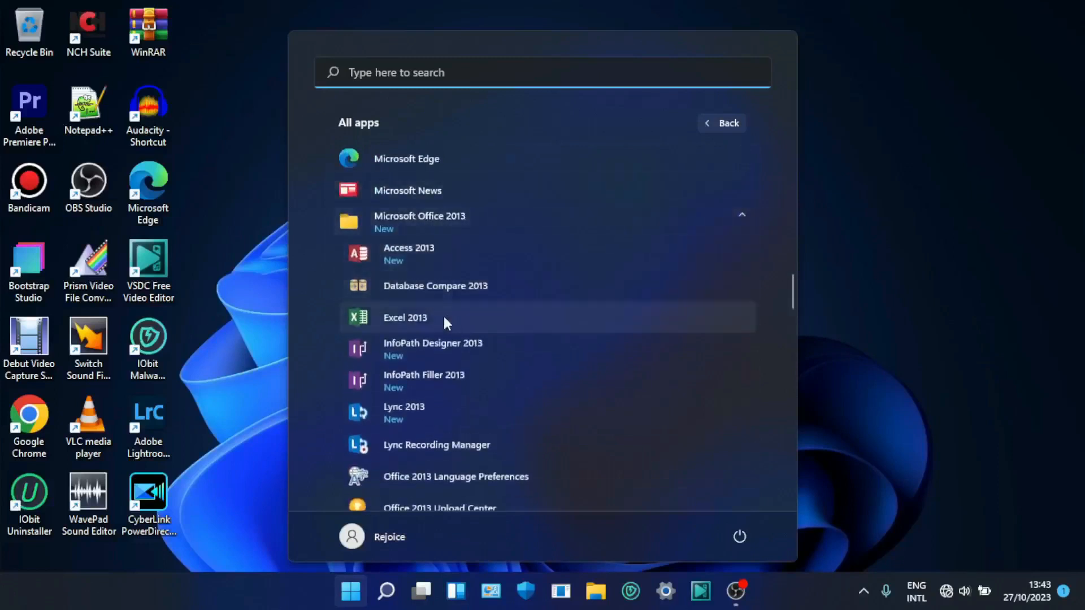
{"action": "left_click", "coordinate": [407, 319]}
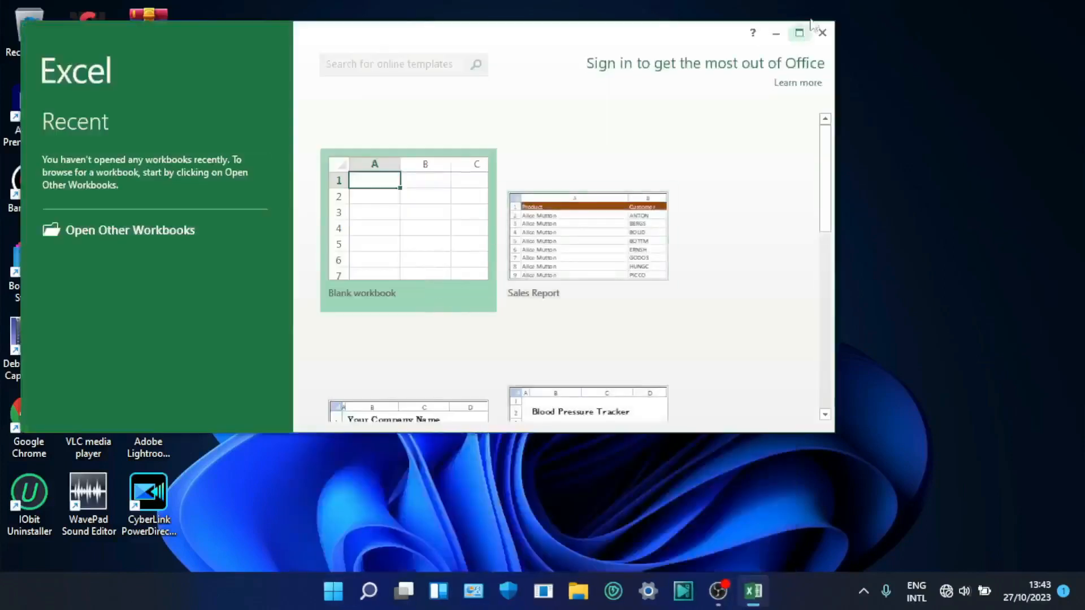
{"action": "left_click", "coordinate": [799, 32]}
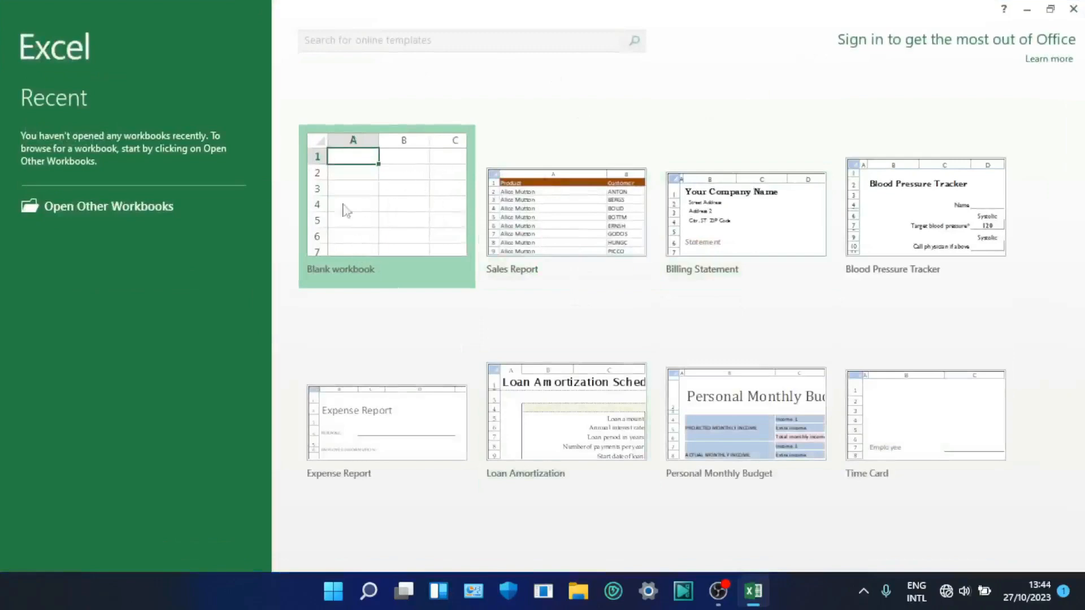
{"action": "left_click", "coordinate": [396, 218]}
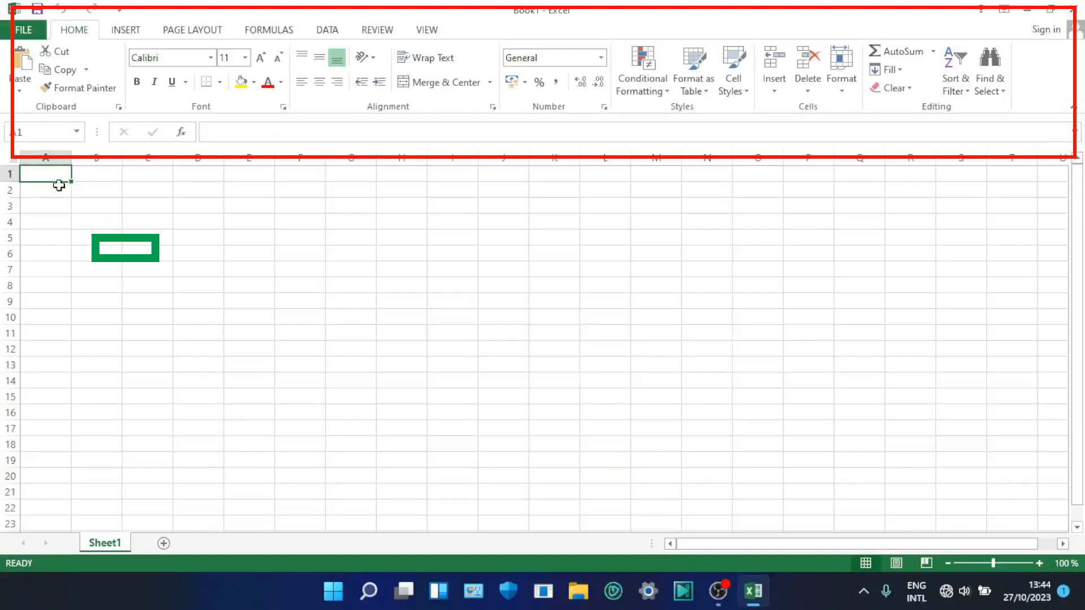
- Select cells A1 to J1 to point out the horizontal run of cells in the first row
{"action": "mouse_move", "coordinate": [59, 185]}
{"action": "left_mouse_down"}
{"action": "mouse_move", "coordinate": [186, 271]}
{"action": "mouse_move", "coordinate": [435, 381]}
{"action": "mouse_move", "coordinate": [60, 211]}
{"action": "left_mouse_up"}
{"action": "left_click", "coordinate": [180, 336]}
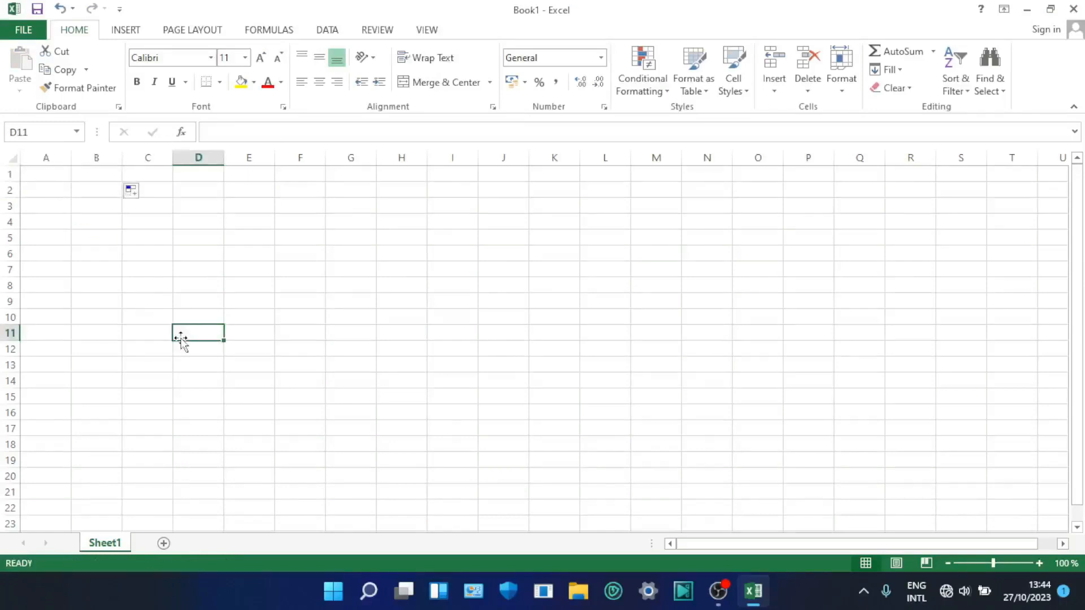
{"action": "left_click", "coordinate": [59, 177]}
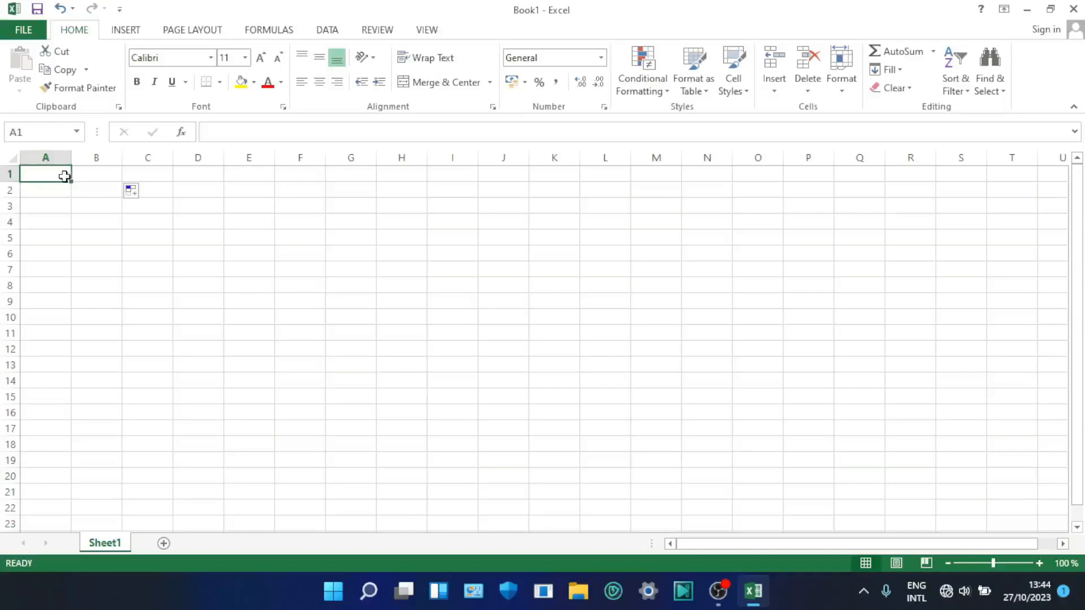
{"action": "left_click_drag", "start_coordinate": [65, 176], "coordinate": [480, 172]}
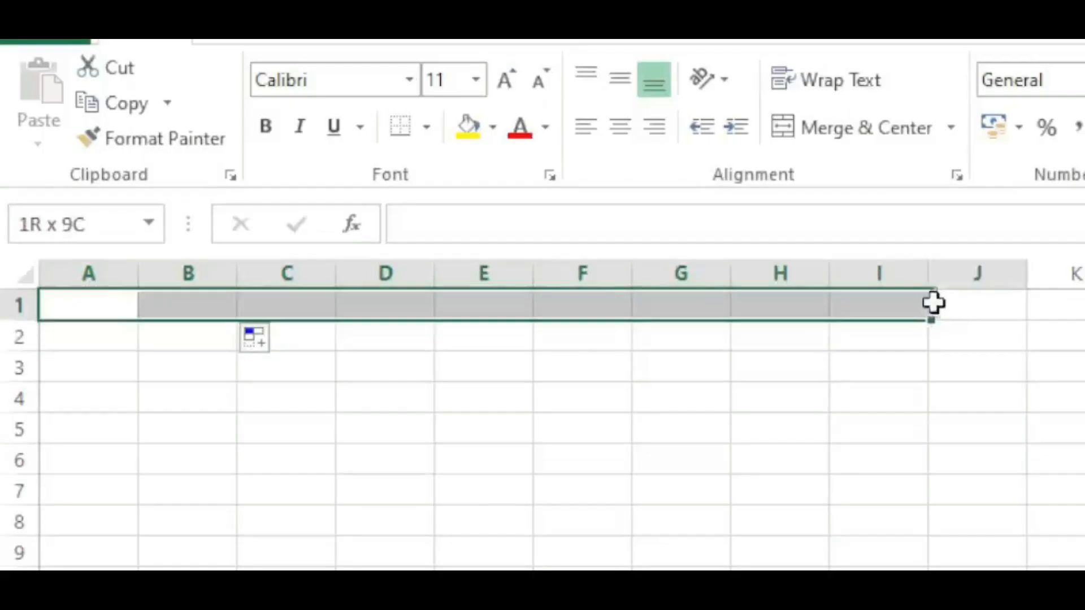
{"action": "left_click_drag", "start_coordinate": [933, 302], "coordinate": [1017, 296]}
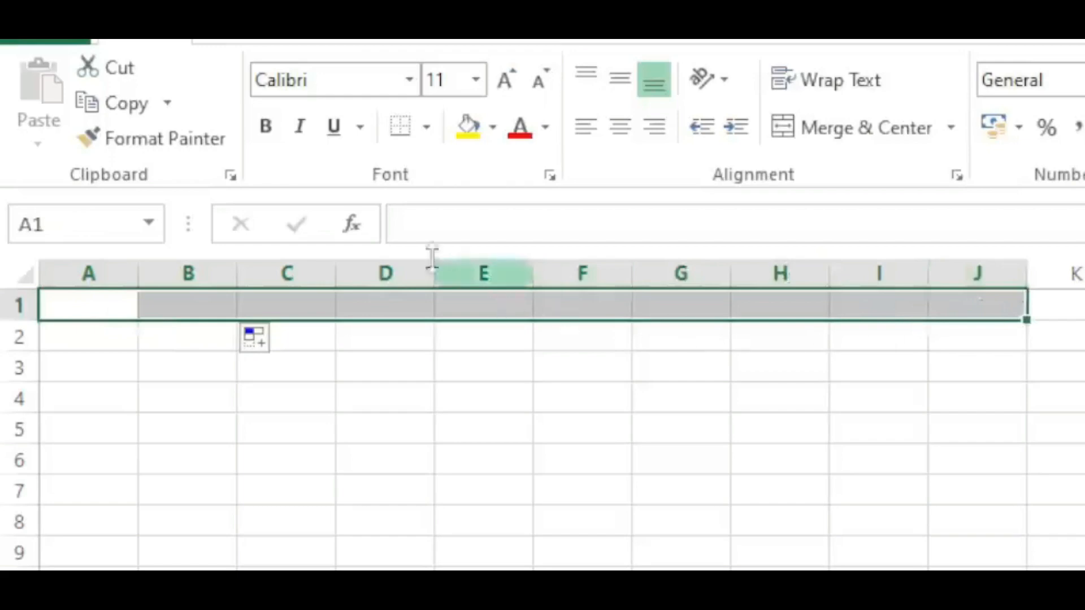
{"action": "left_click", "coordinate": [134, 209]}
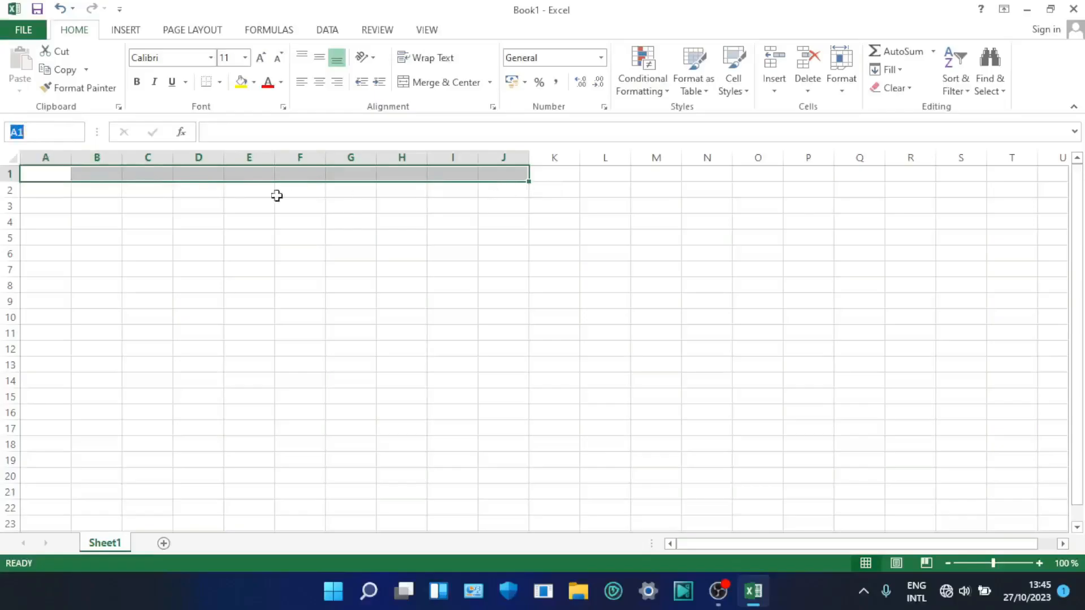
{"action": "left_click", "coordinate": [277, 196]}
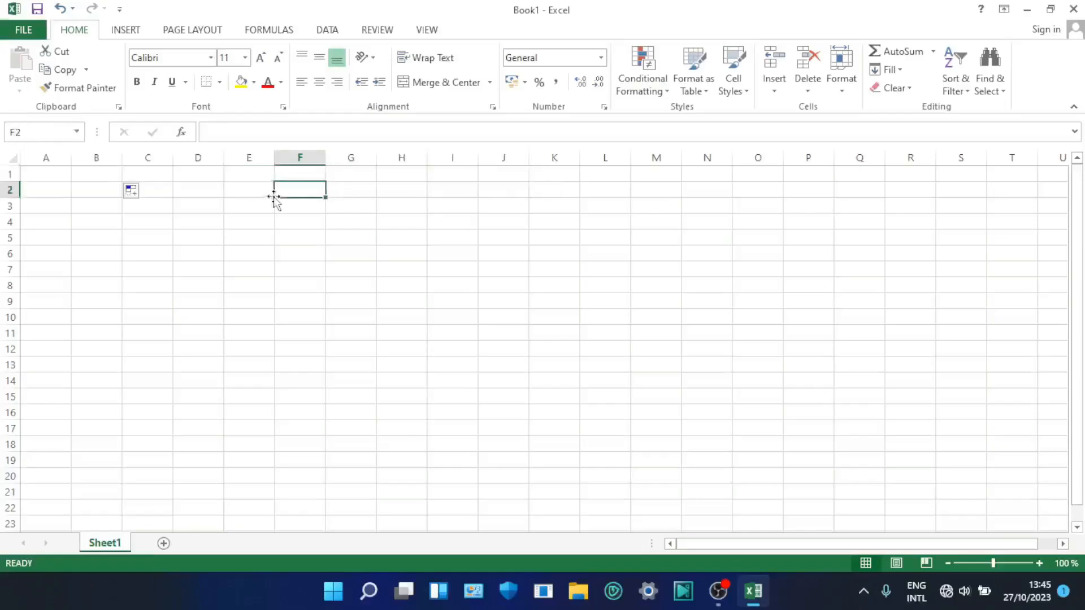
- Select cells A1 to A14 and highlight whole columns A, B, C and D one at a time
{"action": "left_click", "coordinate": [56, 174]}
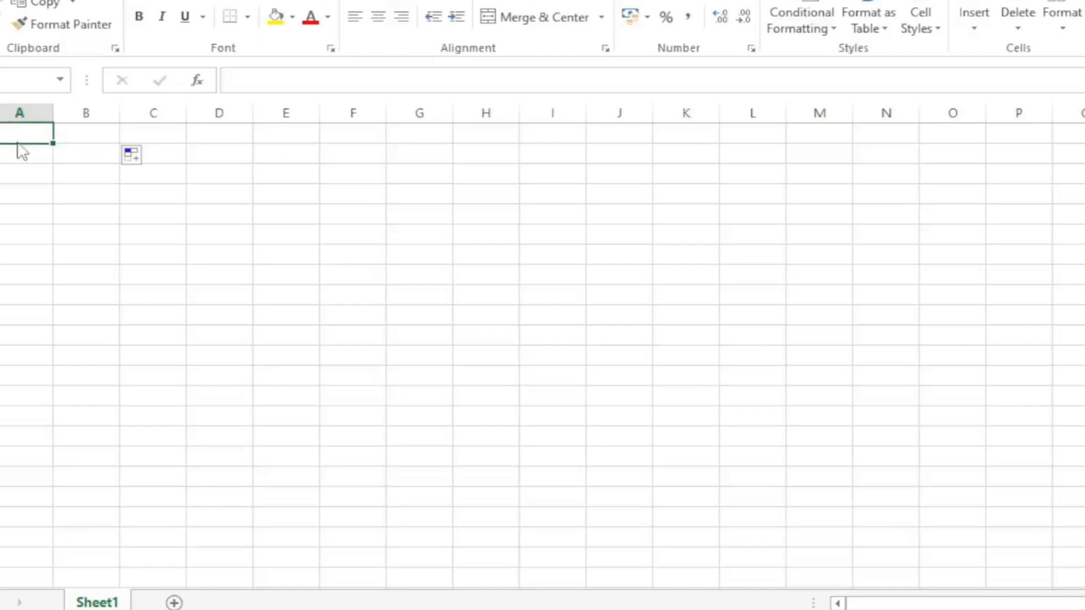
{"action": "mouse_move", "coordinate": [21, 151]}
{"action": "left_mouse_down"}
{"action": "mouse_move", "coordinate": [17, 188]}
{"action": "mouse_move", "coordinate": [43, 128]}
{"action": "mouse_move", "coordinate": [51, 271]}
{"action": "mouse_move", "coordinate": [36, 404]}
{"action": "left_mouse_up"}
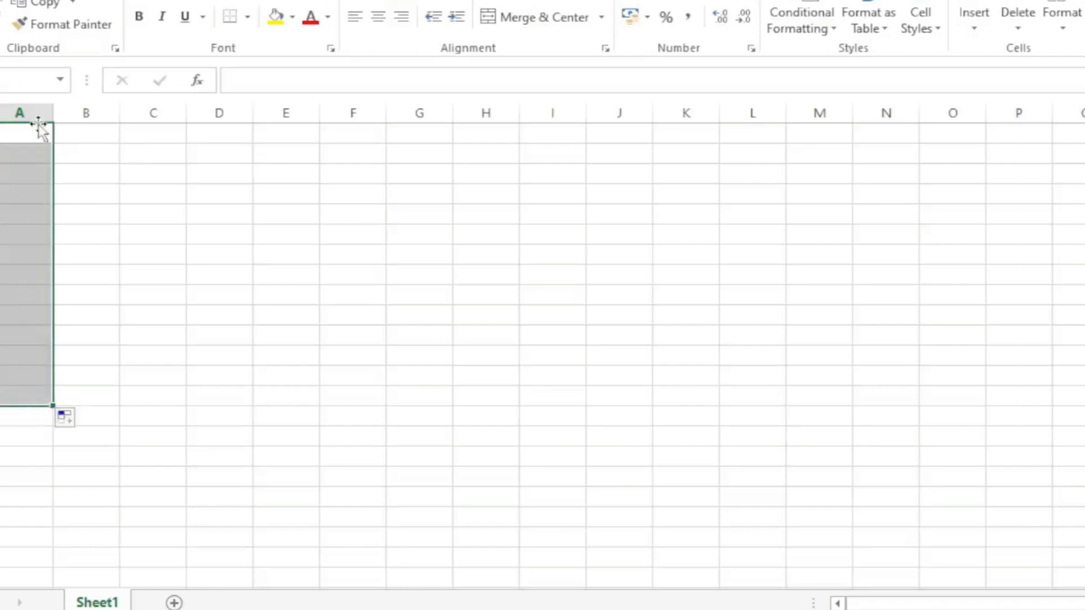
{"action": "left_click", "coordinate": [19, 115]}
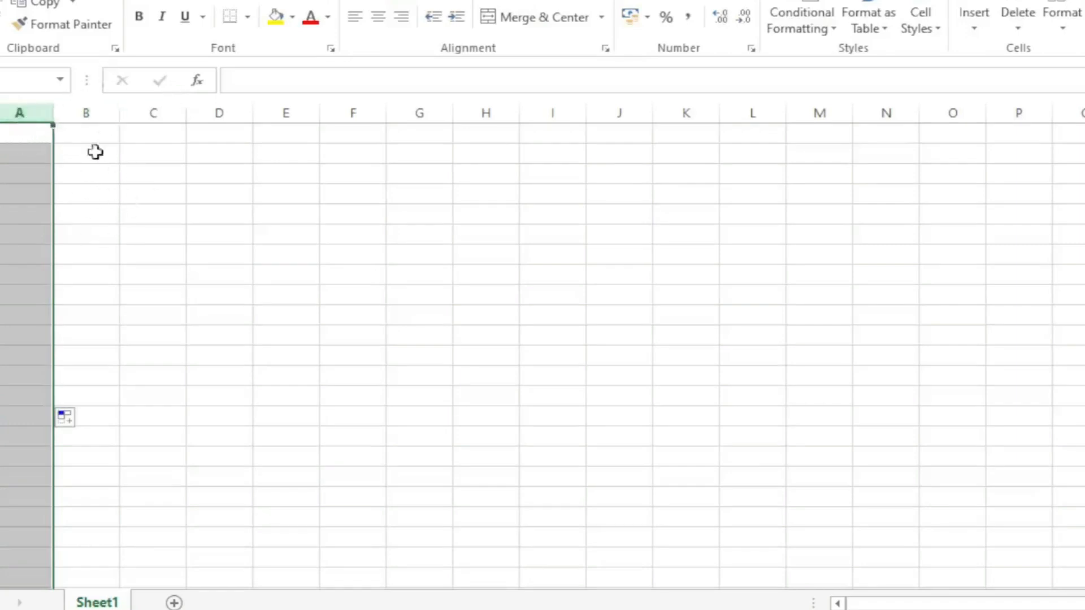
{"action": "left_click", "coordinate": [97, 109]}
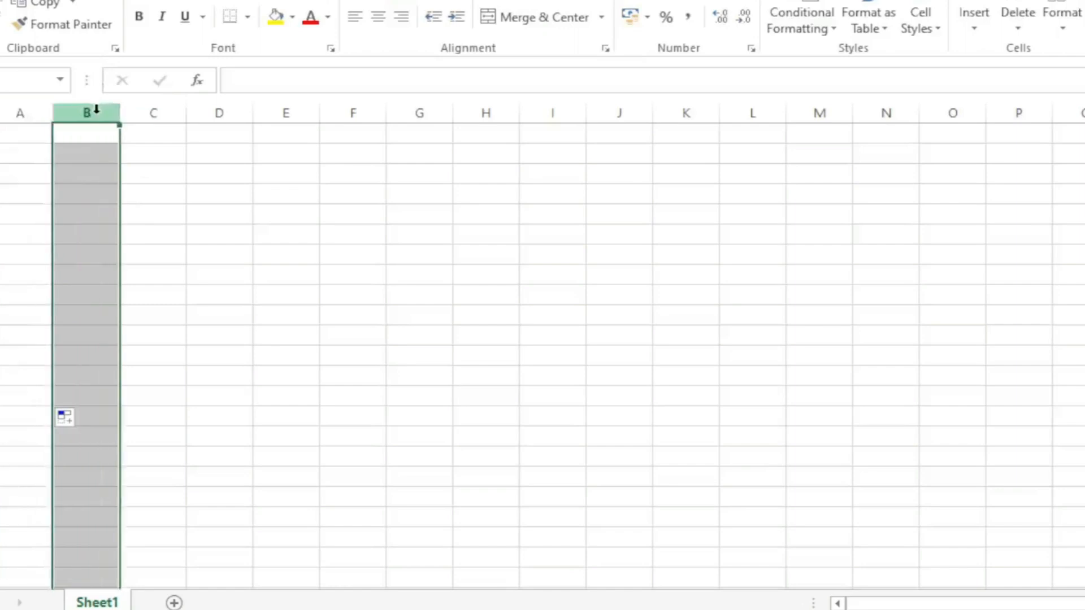
{"action": "left_click", "coordinate": [159, 112]}
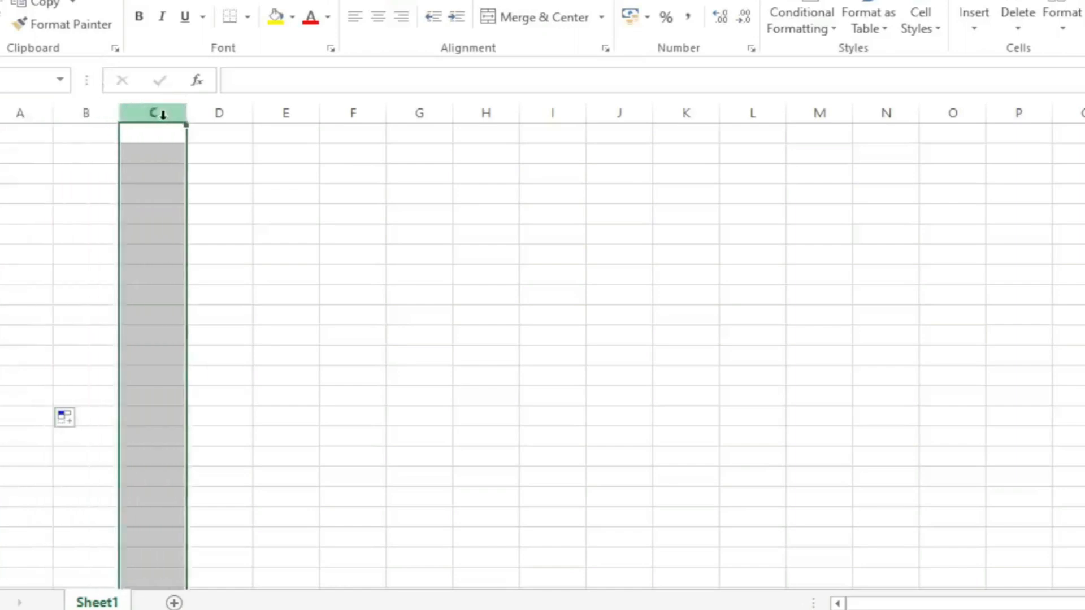
{"action": "left_click", "coordinate": [219, 113]}
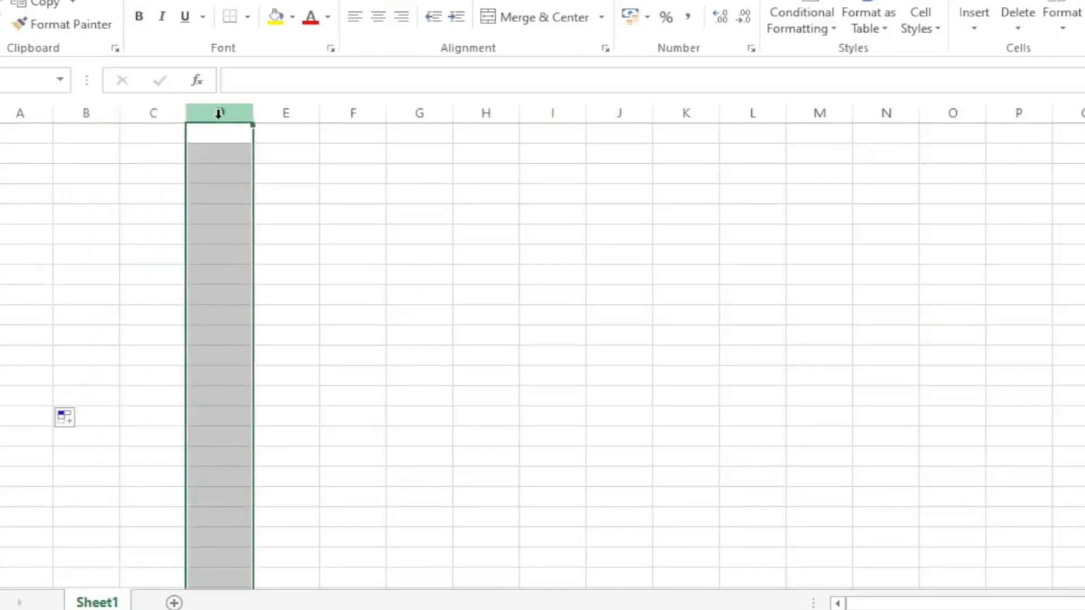
- Fill the whole of column E with yellow
{"action": "left_click", "coordinate": [286, 112]}
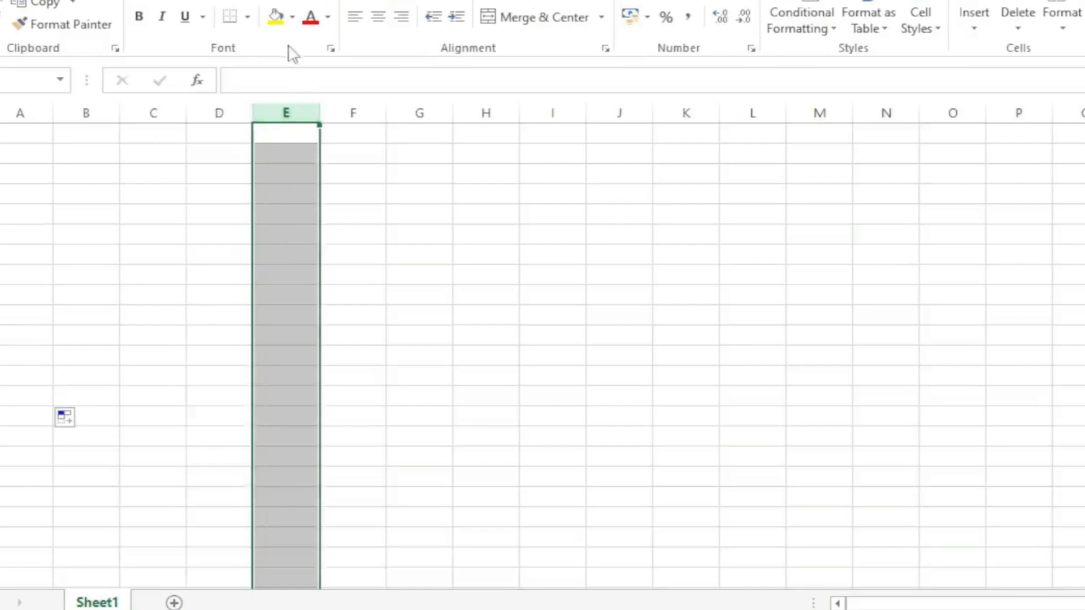
{"action": "left_click", "coordinate": [278, 18]}
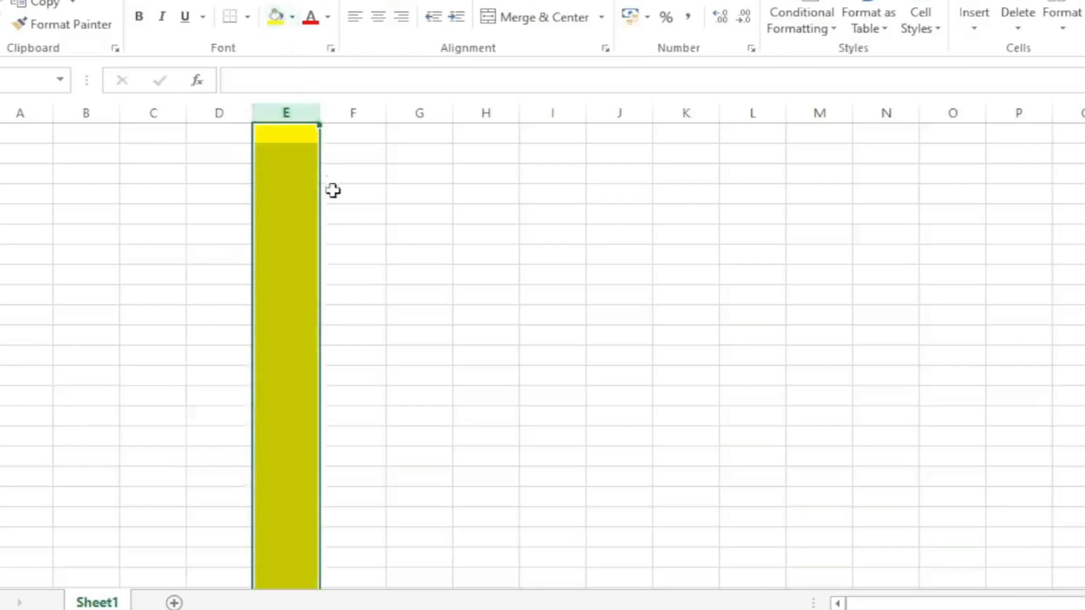
{"action": "left_click", "coordinate": [353, 136]}
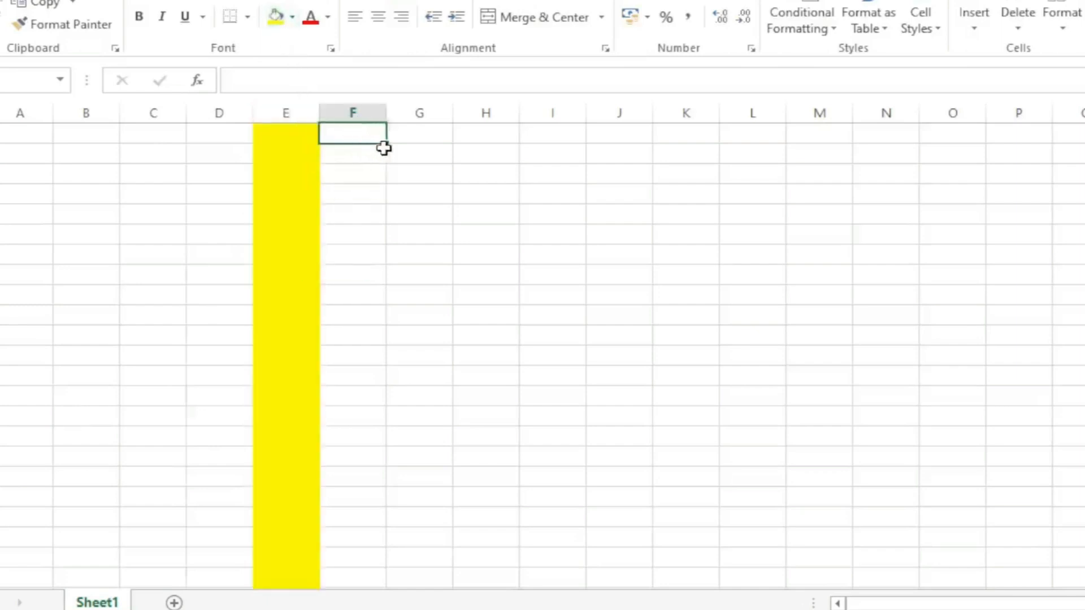
- Fill cells F1 to F22 with dark gray from the theme colors
{"action": "left_click_drag", "start_coordinate": [389, 142], "coordinate": [354, 562]}
{"action": "left_click", "coordinate": [292, 17]}
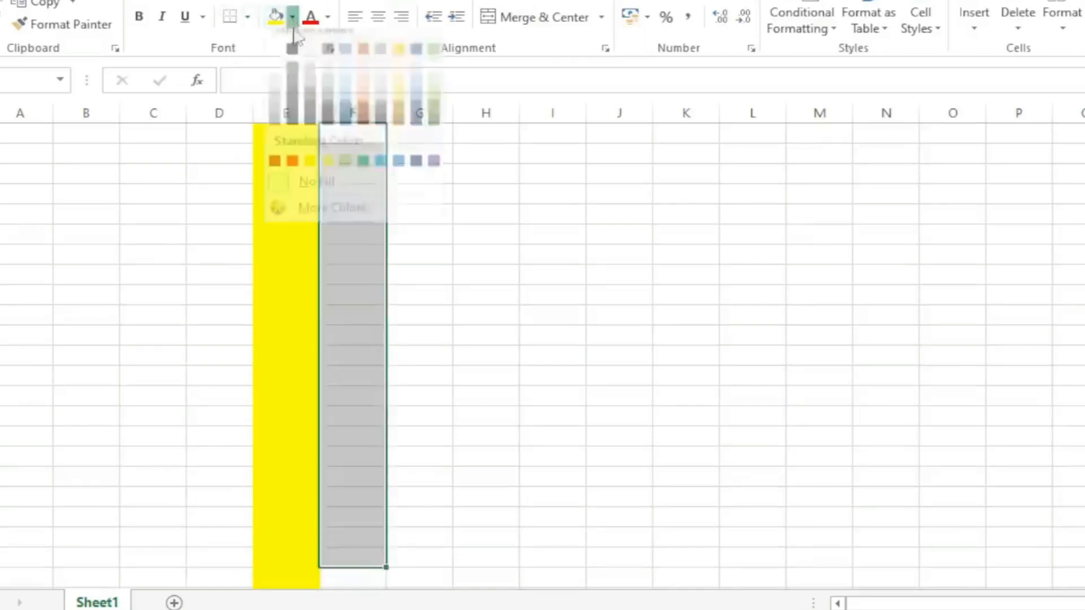
{"action": "left_click", "coordinate": [292, 108]}
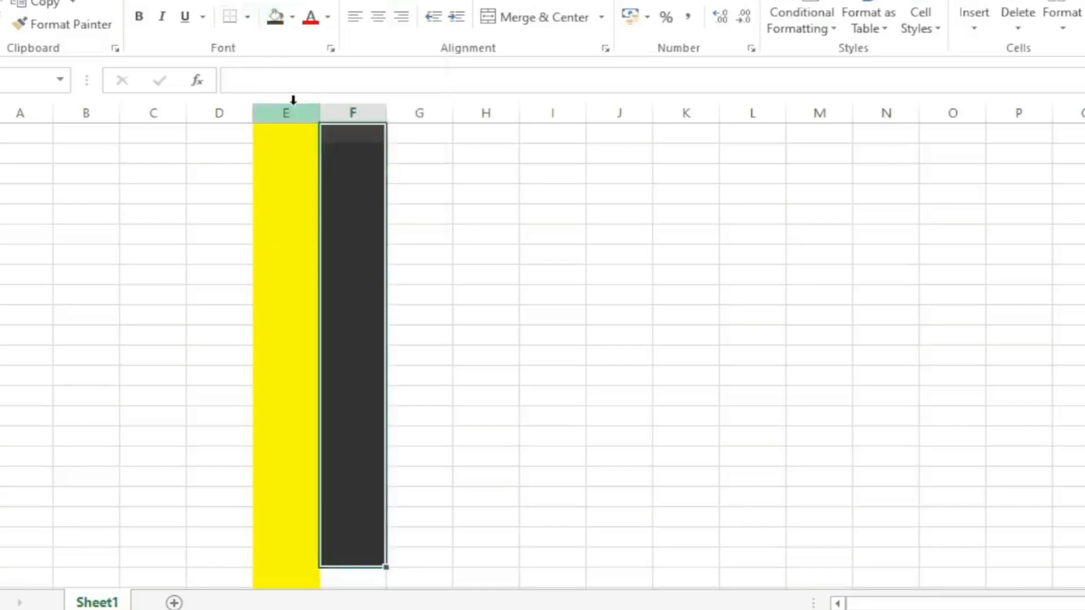
- Fill the whole of column D with a darker blue theme color
{"action": "left_click", "coordinate": [223, 112]}
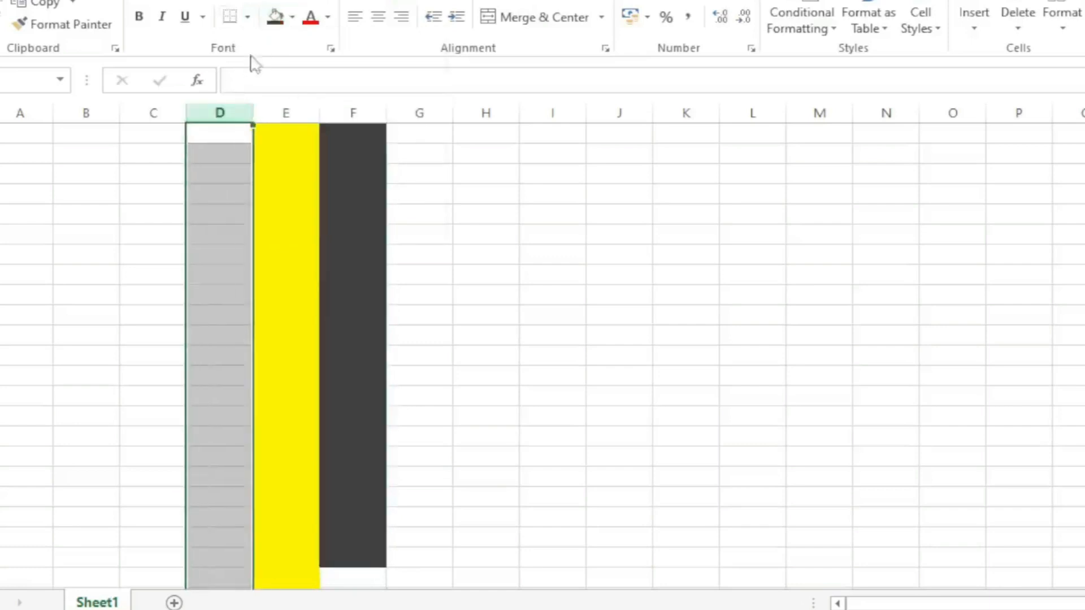
{"action": "left_click", "coordinate": [292, 17]}
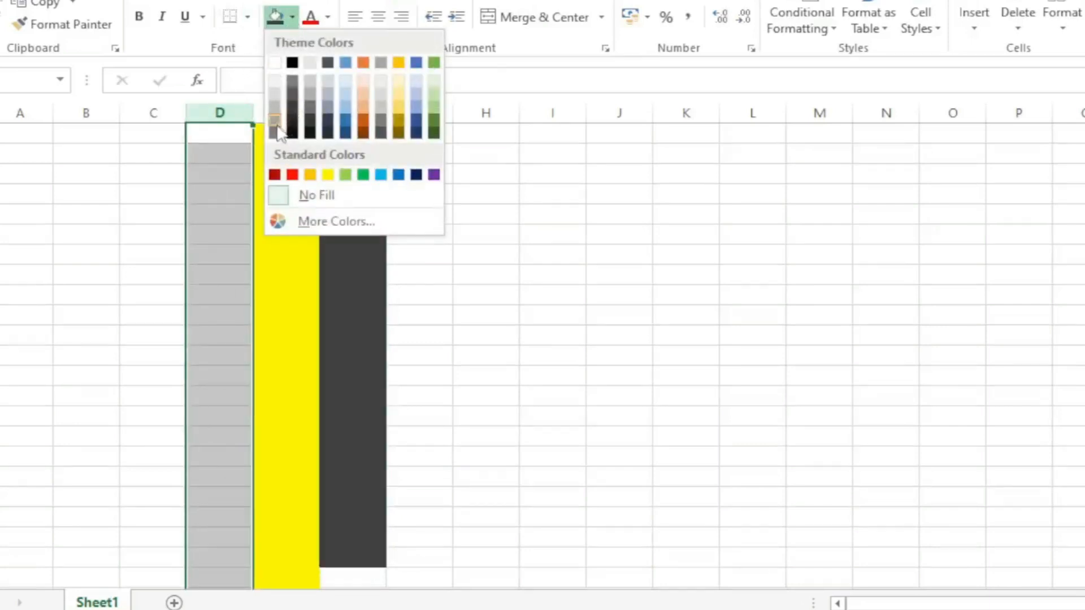
{"action": "left_click", "coordinate": [347, 122]}
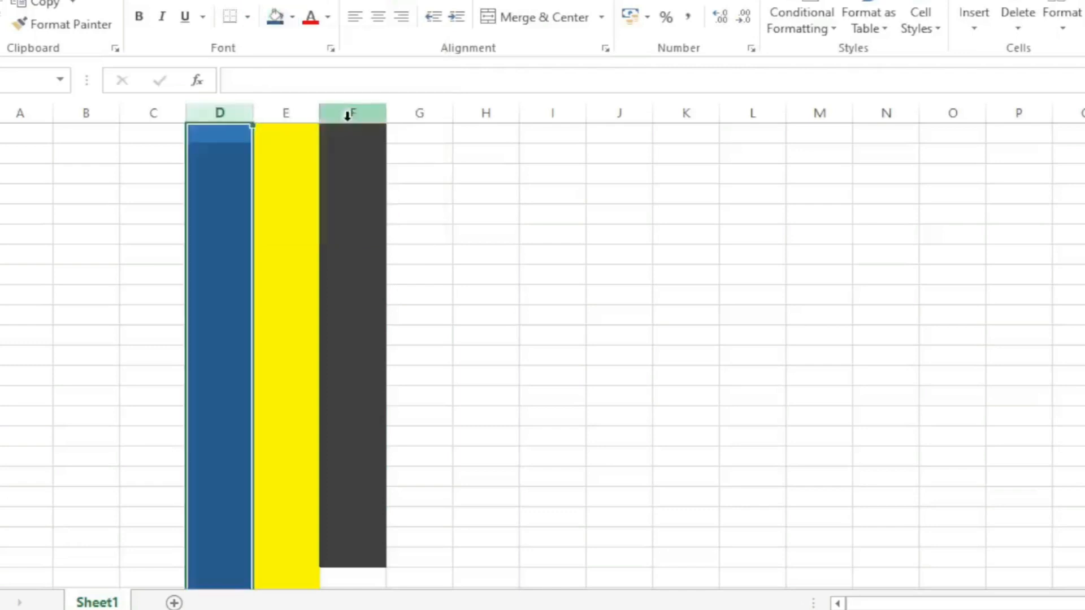
- Fill the whole of column A with a darker green theme color
{"action": "left_click", "coordinate": [33, 112]}
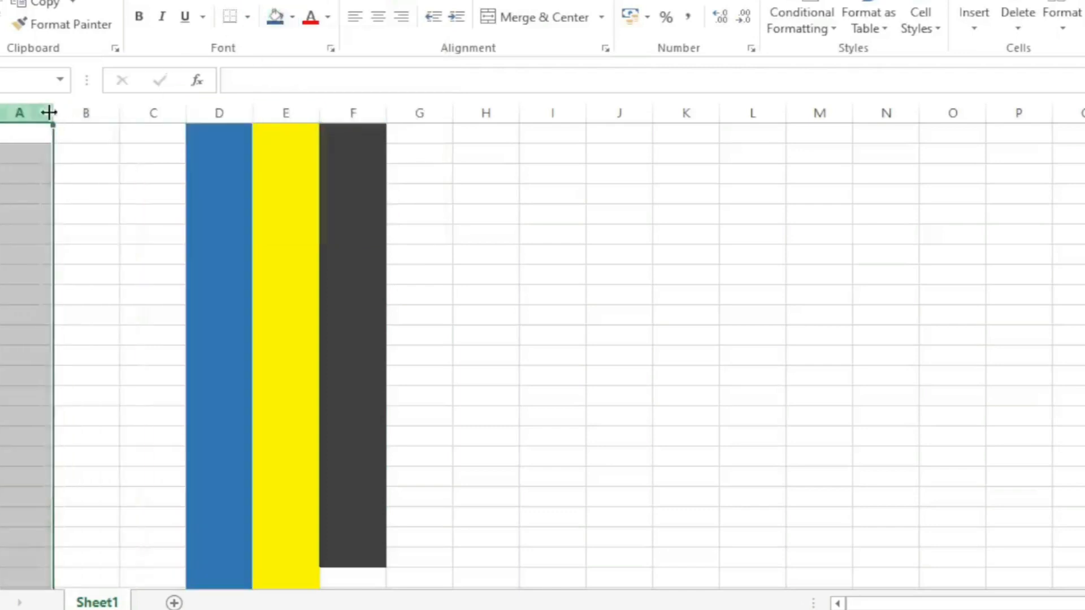
{"action": "left_click", "coordinate": [284, 20]}
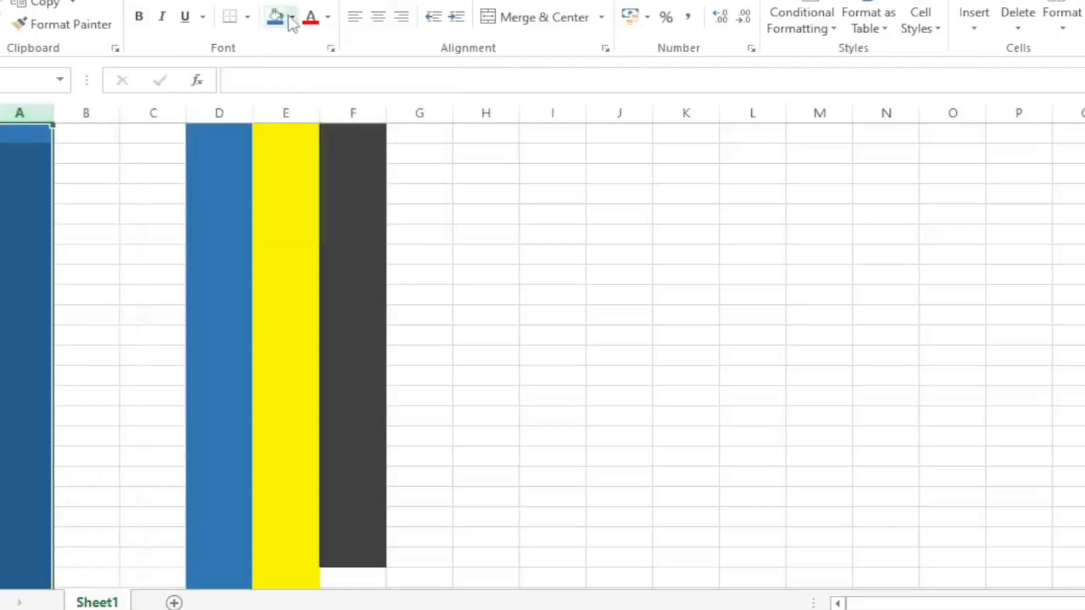
{"action": "left_click", "coordinate": [292, 18]}
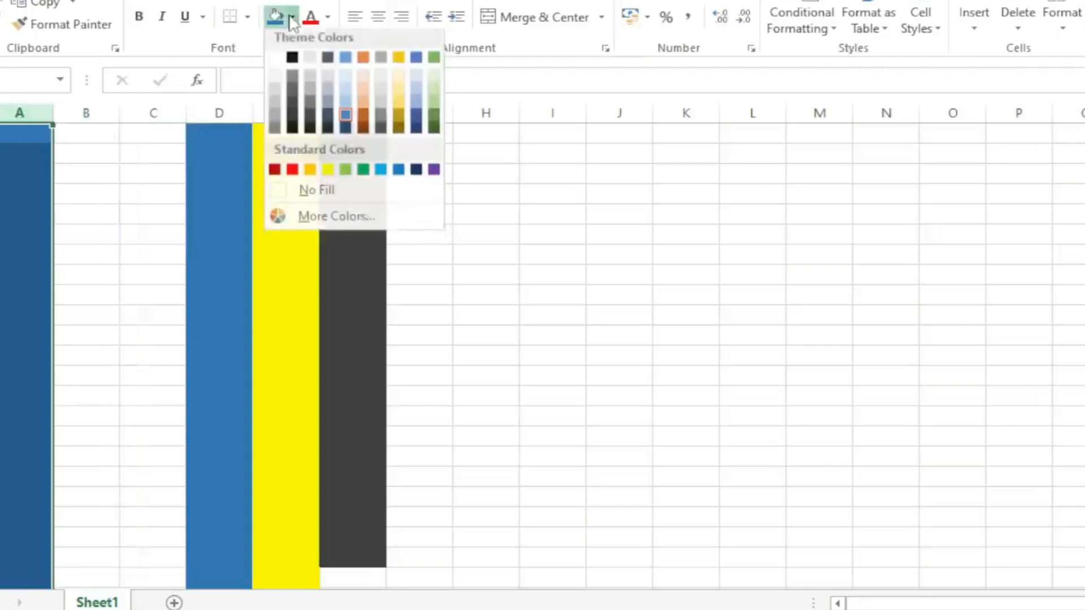
{"action": "left_click", "coordinate": [433, 126]}
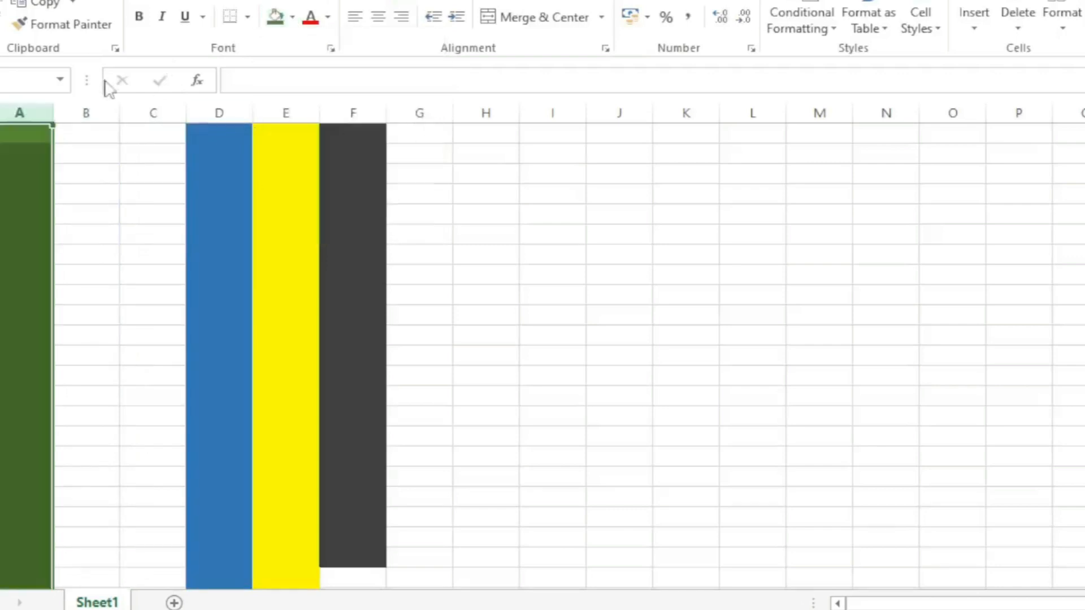
- Fill the whole of column B with a darker orange theme color
{"action": "left_click", "coordinate": [101, 108]}
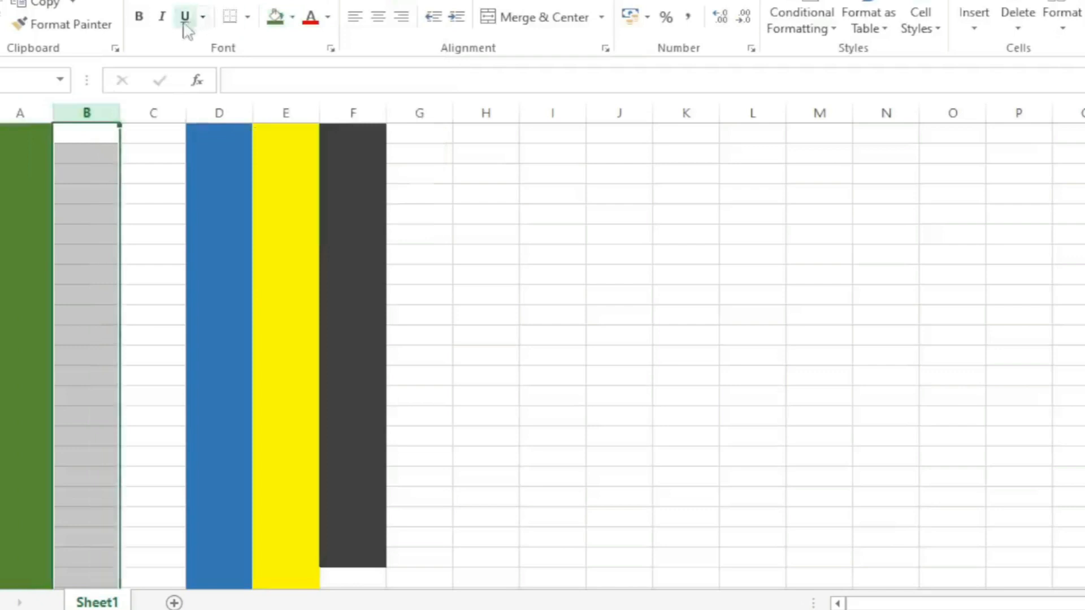
{"action": "left_click", "coordinate": [275, 17]}
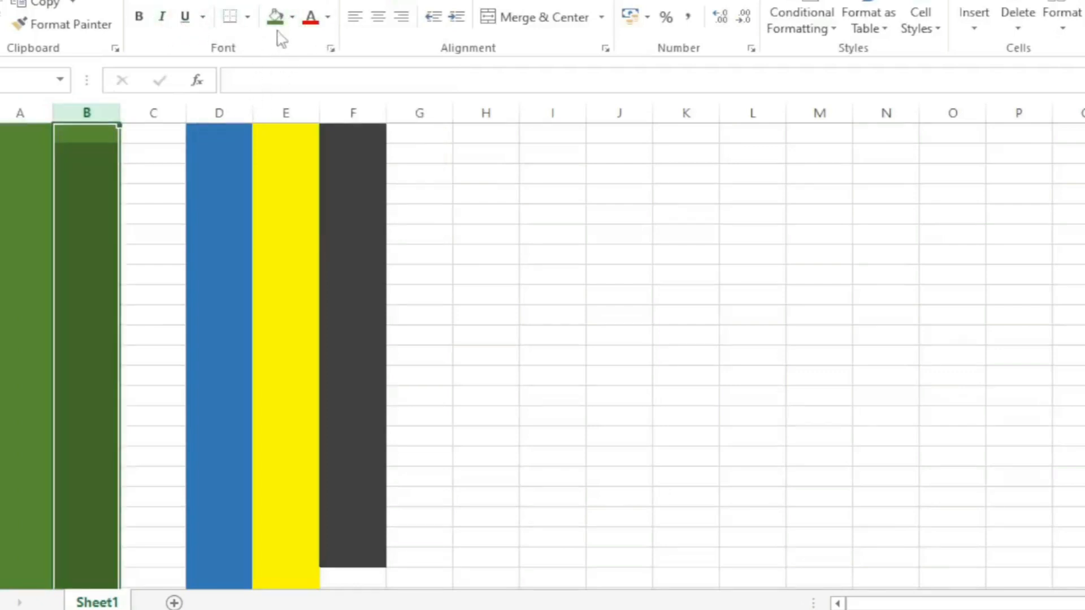
{"action": "left_click", "coordinate": [292, 19]}
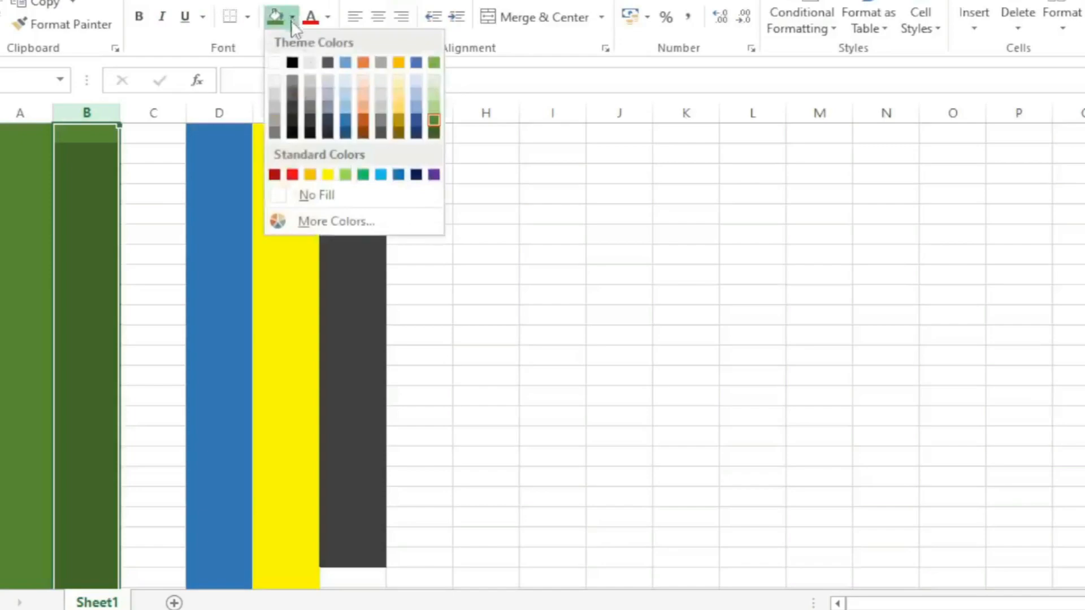
{"action": "left_click", "coordinate": [371, 121]}
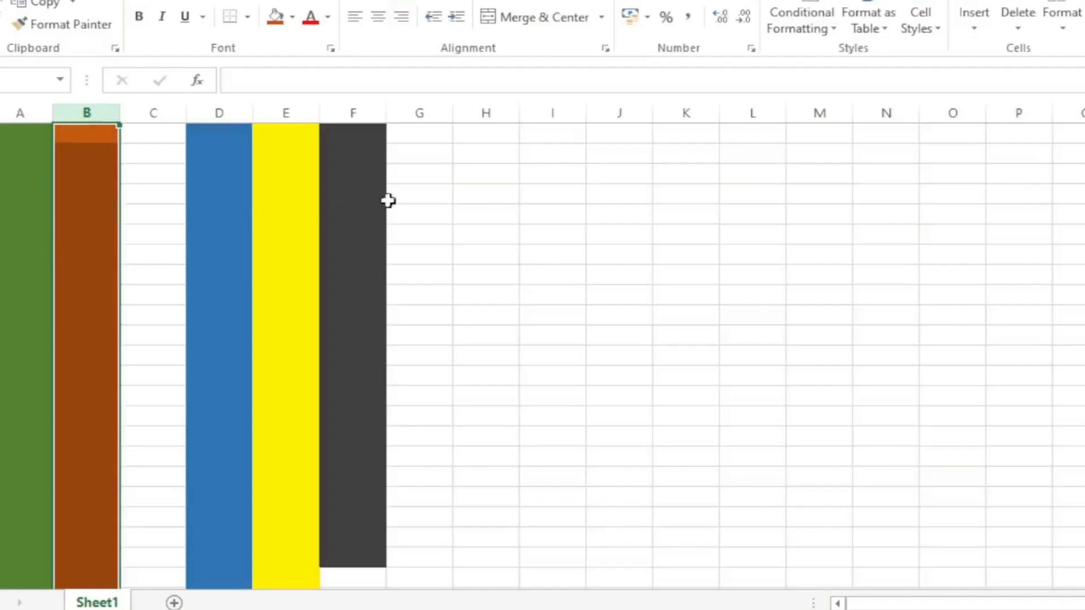
{"action": "left_click", "coordinate": [367, 233]}
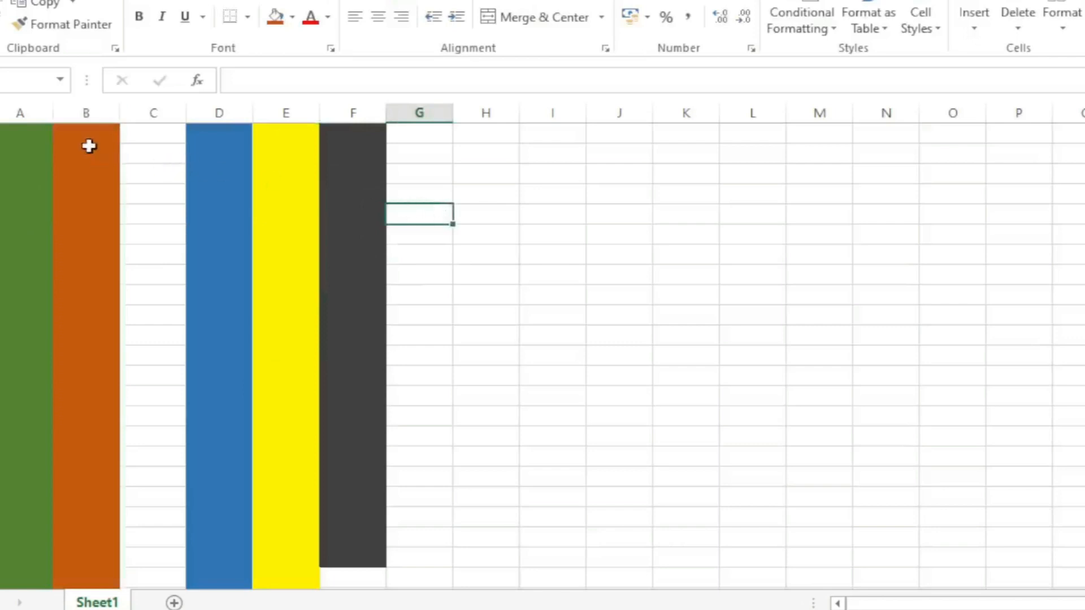
- Undo all the column fills to clear the sheet
{"action": "key", "text": "ctrl+z"}
{"action": "key", "text": "ctrl+z"}
{"action": "key", "text": "ctrl+z"}
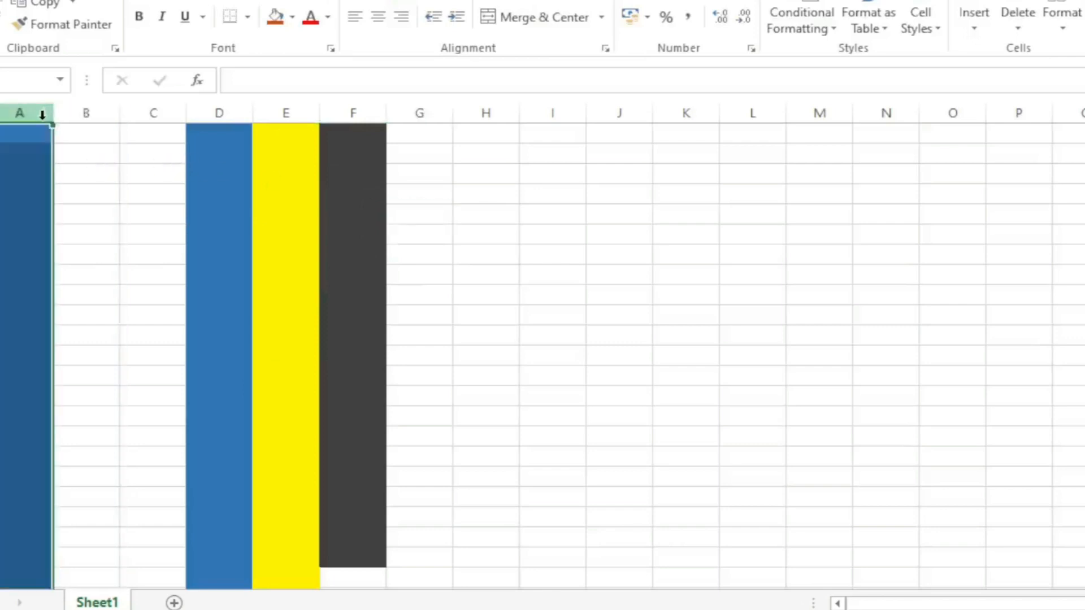
{"action": "key", "text": "ctrl+z"}
{"action": "key", "text": "ctrl+z"}
{"action": "key", "text": "ctrl+z"}
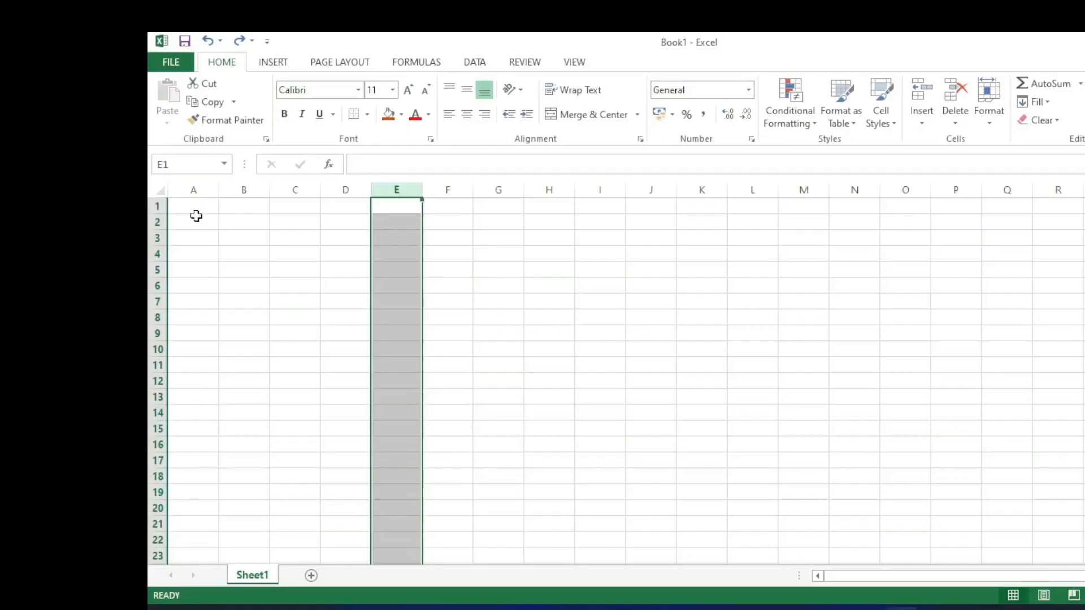
{"action": "left_click_drag", "start_coordinate": [196, 216], "coordinate": [197, 210]}
{"action": "left_click", "coordinate": [196, 211]}
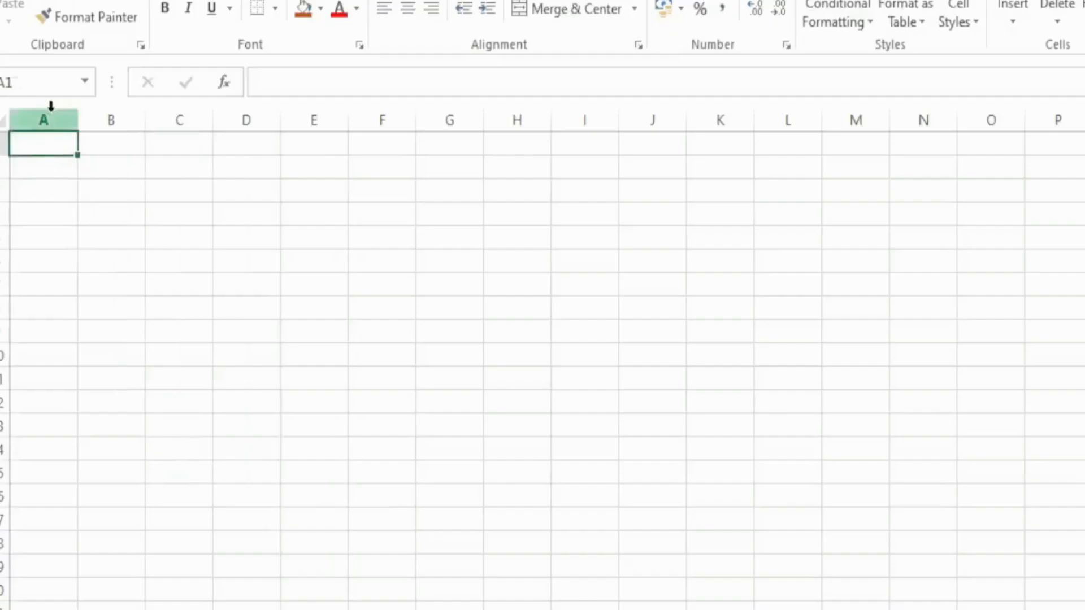
- Enter the headers Name in cell A1 and Age in cell B1
{"action": "double_click", "coordinate": [52, 150]}
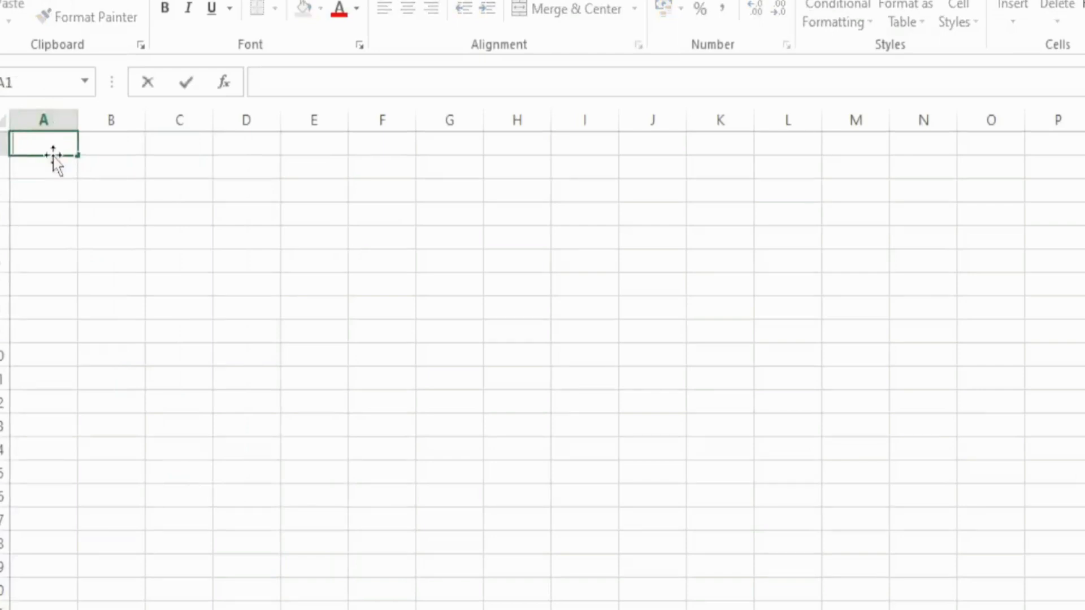
{"action": "type", "text": "Name"}
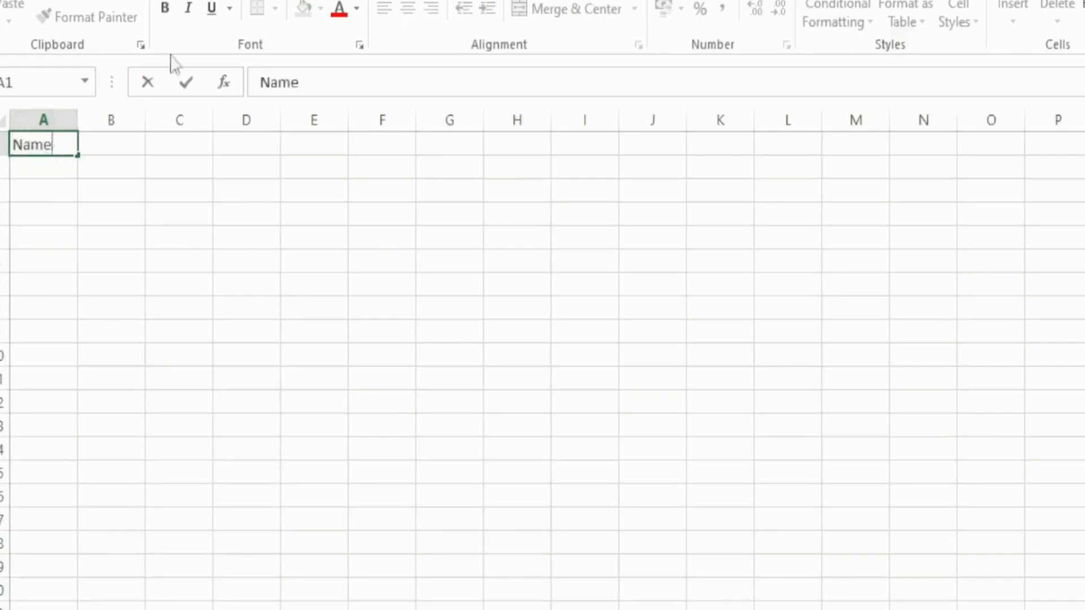
{"action": "left_click", "coordinate": [142, 151]}
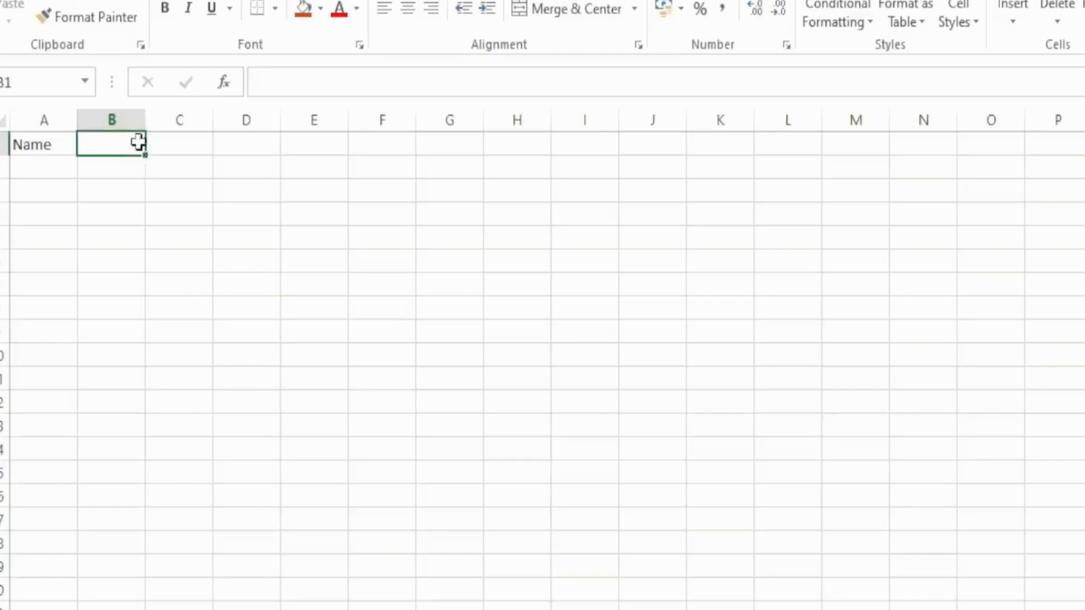
{"action": "double_click", "coordinate": [140, 144]}
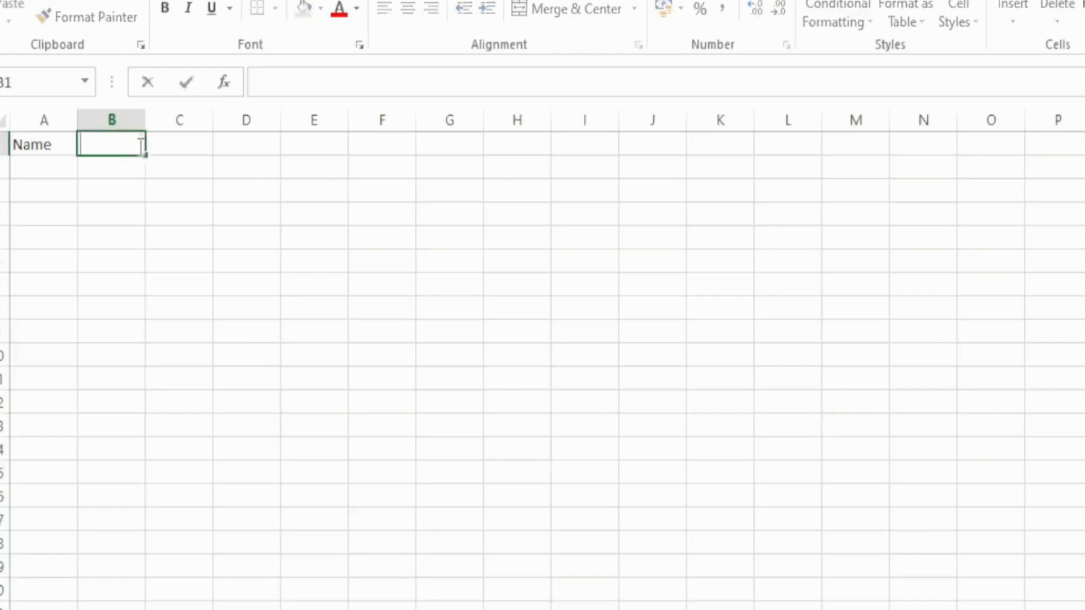
{"action": "type", "text": "Age"}
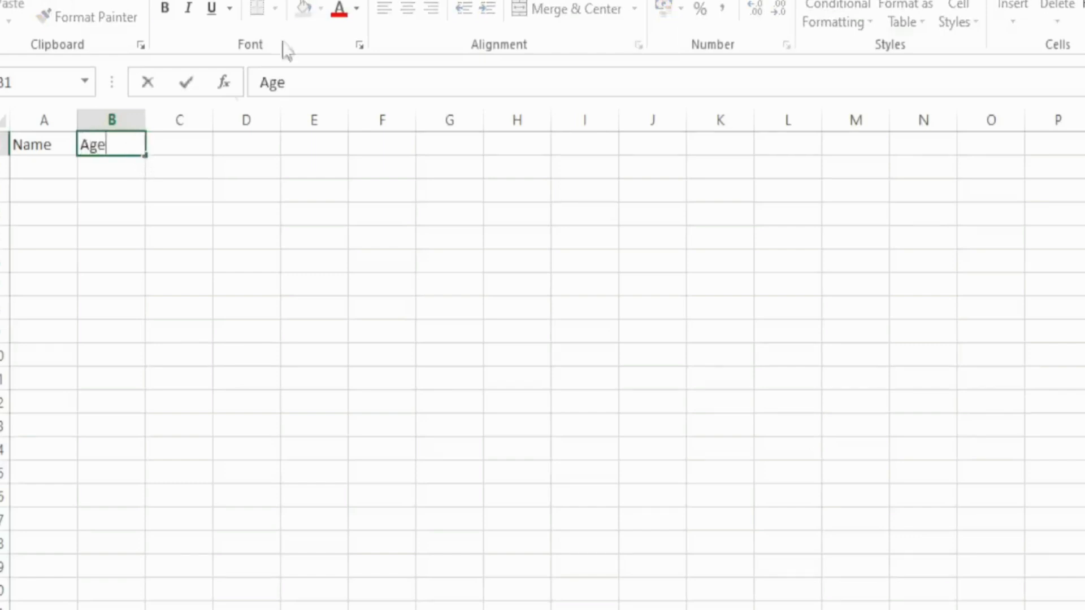
- Enter the headers Country in cell C1 and Occupation in cell D1
{"action": "left_click", "coordinate": [182, 151]}
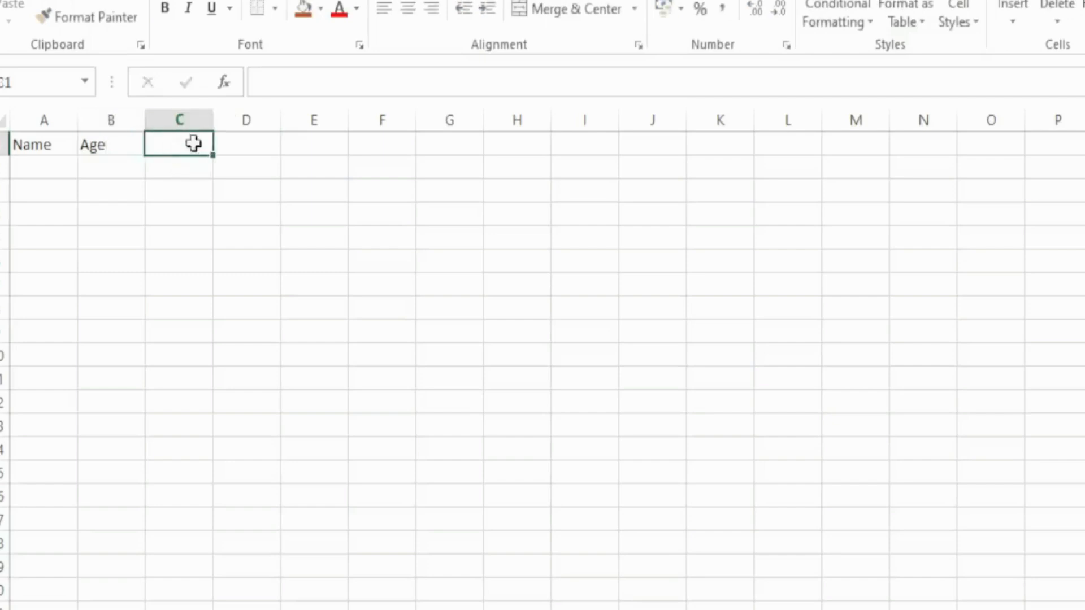
{"action": "double_click", "coordinate": [196, 142]}
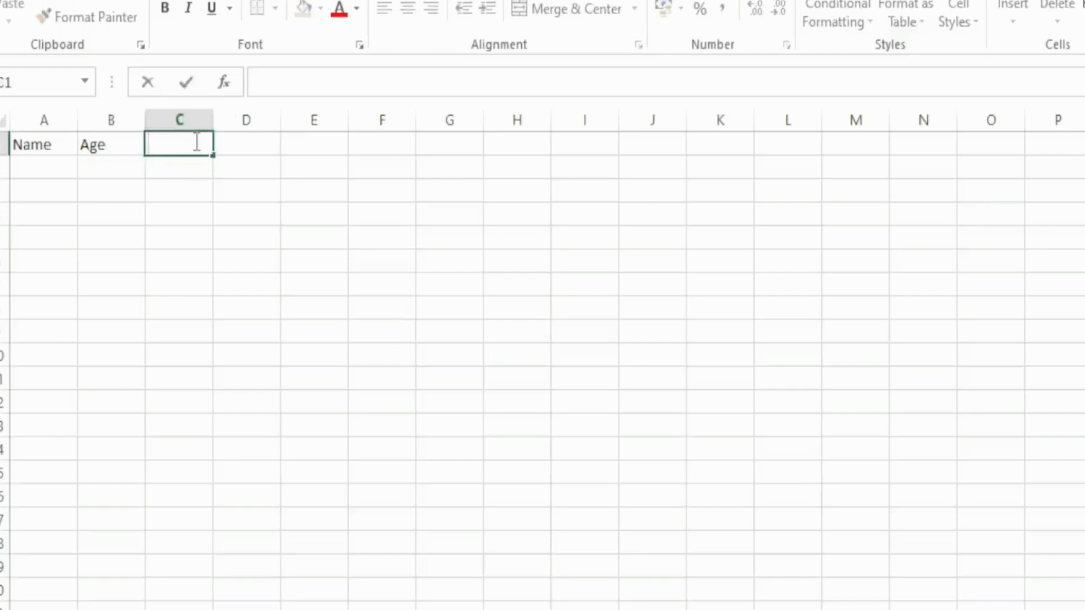
{"action": "type", "text": "Country"}
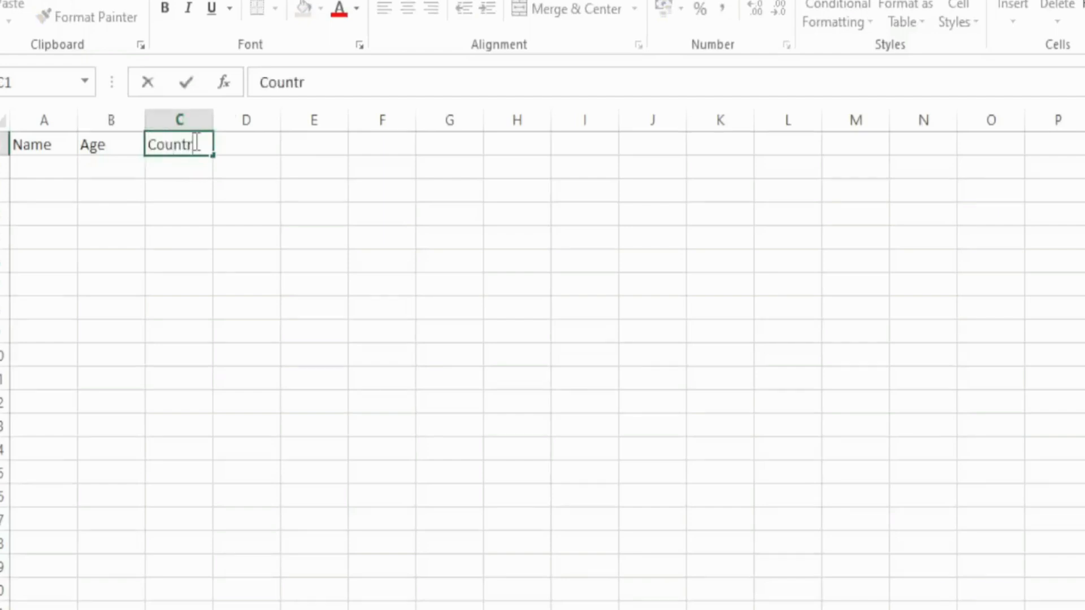
{"action": "left_click", "coordinate": [261, 161]}
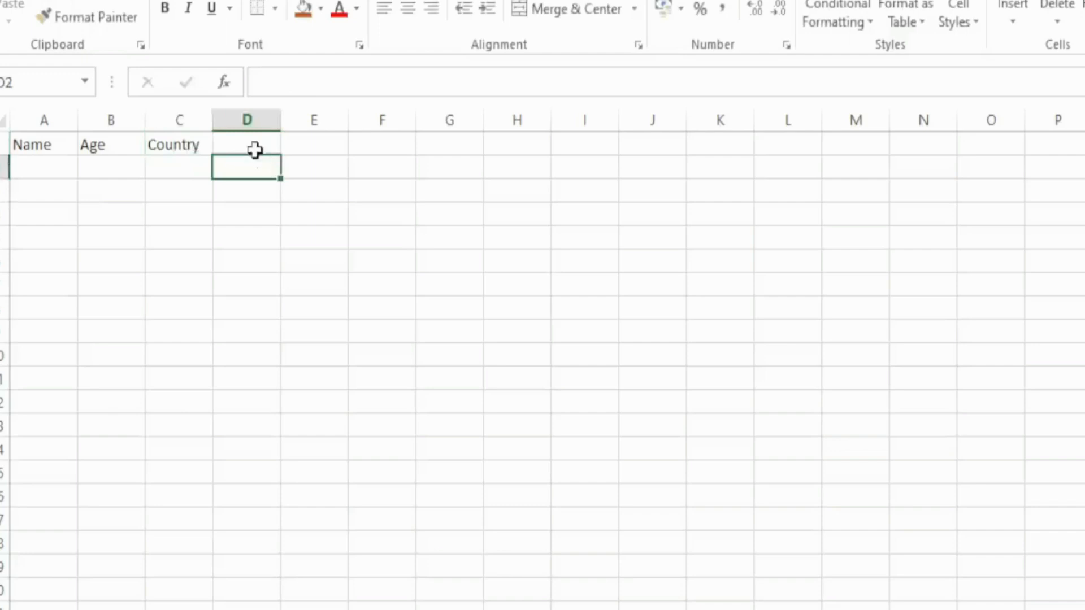
{"action": "left_click", "coordinate": [255, 148]}
{"action": "double_click", "coordinate": [258, 147]}
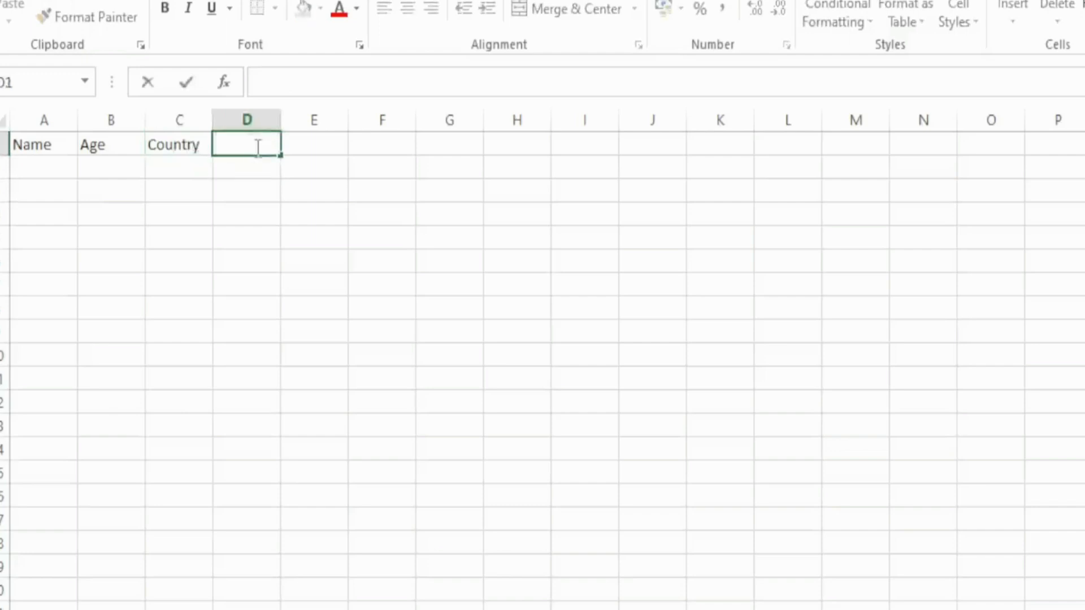
{"action": "type", "text": "Occupati"}
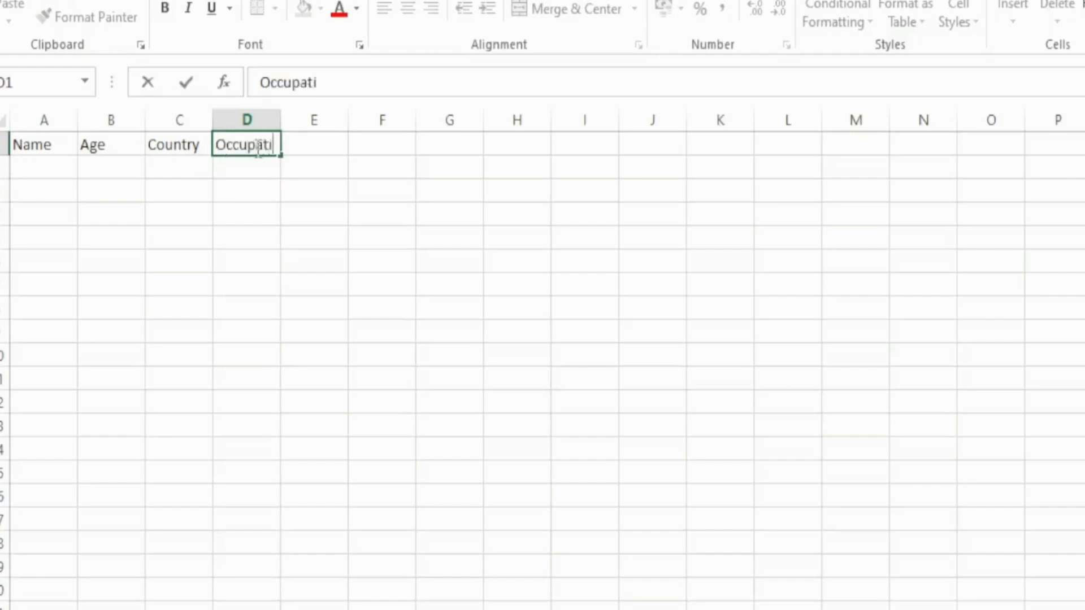
{"action": "type", "text": "on"}
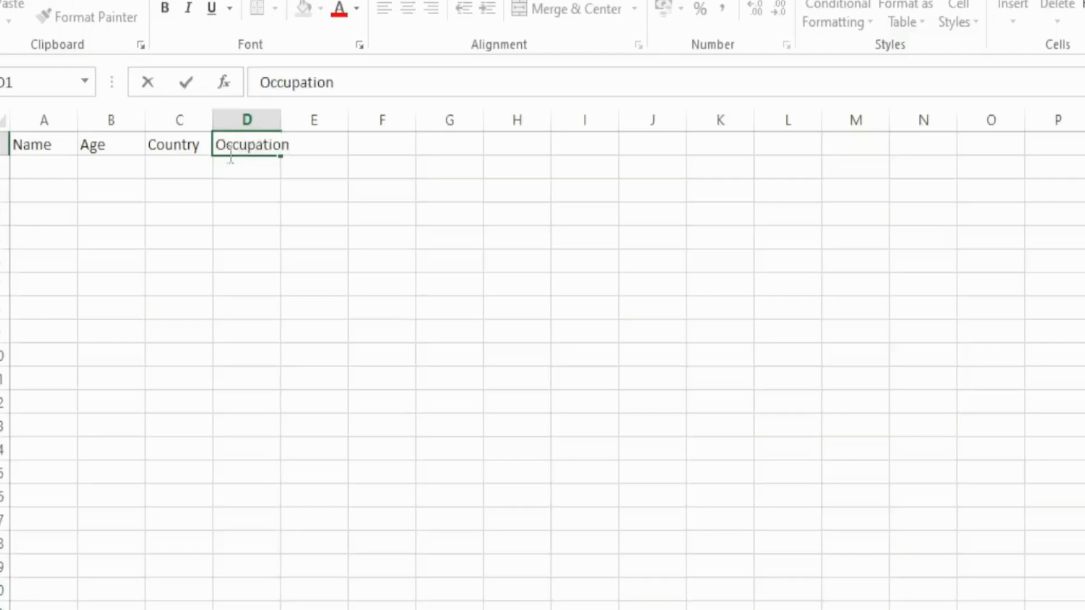
{"action": "left_click", "coordinate": [265, 167]}
- Widen column D so the Occupation header fits inside its cell with room to spare
{"action": "left_click", "coordinate": [263, 145]}
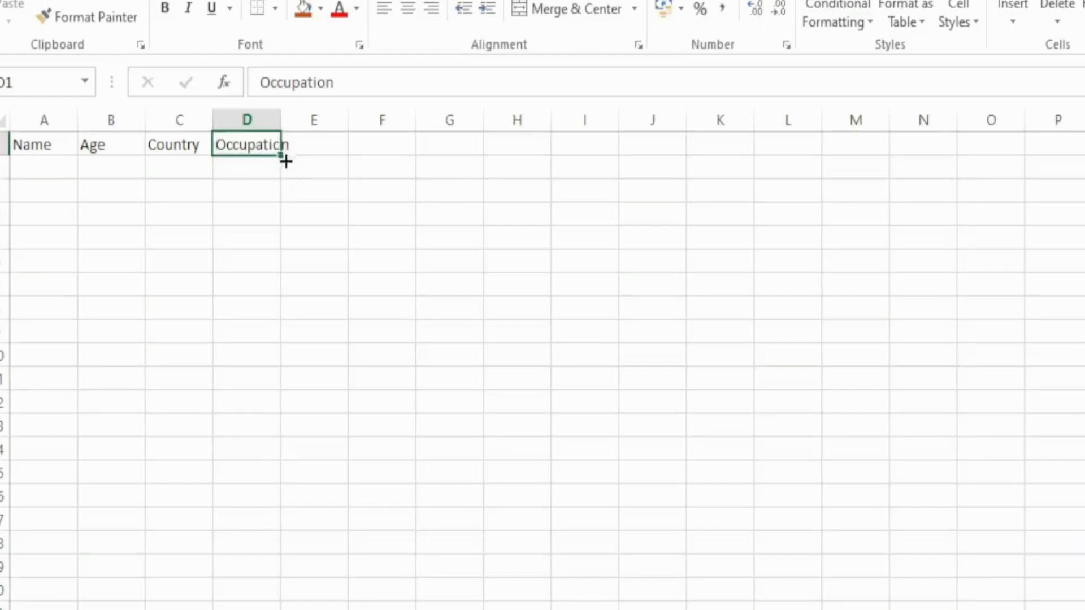
{"action": "left_click_drag", "start_coordinate": [280, 128], "coordinate": [289, 129]}
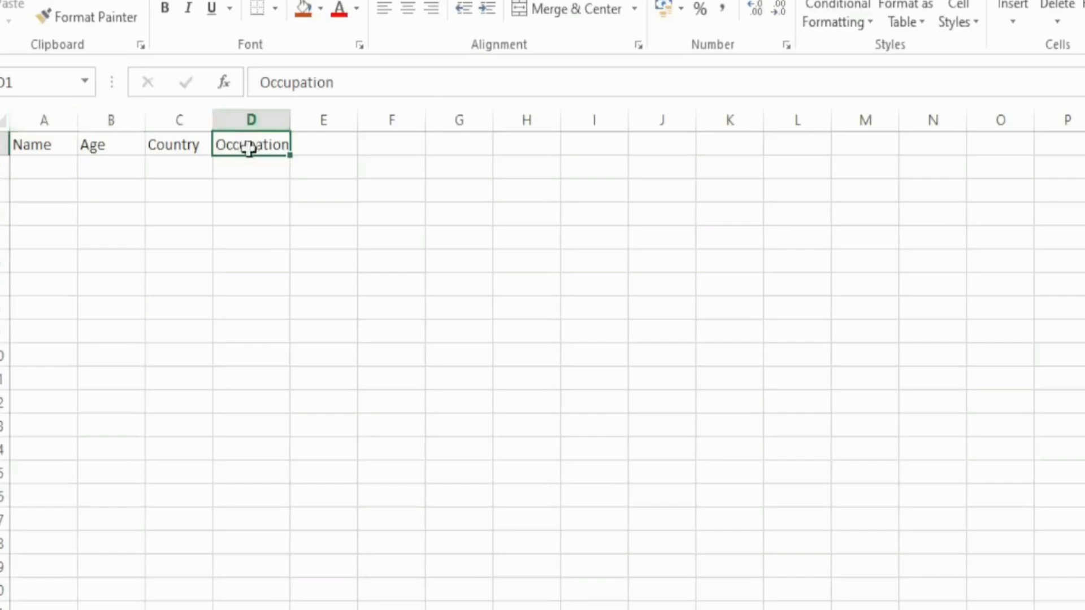
{"action": "left_click_drag", "start_coordinate": [290, 127], "coordinate": [318, 127]}
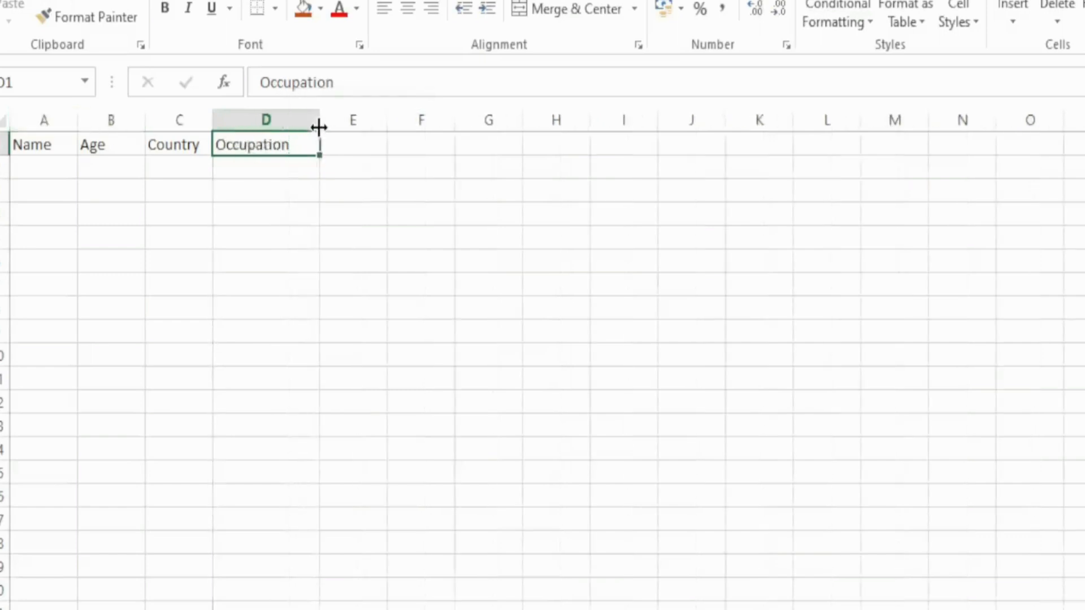
{"action": "left_click", "coordinate": [260, 169]}
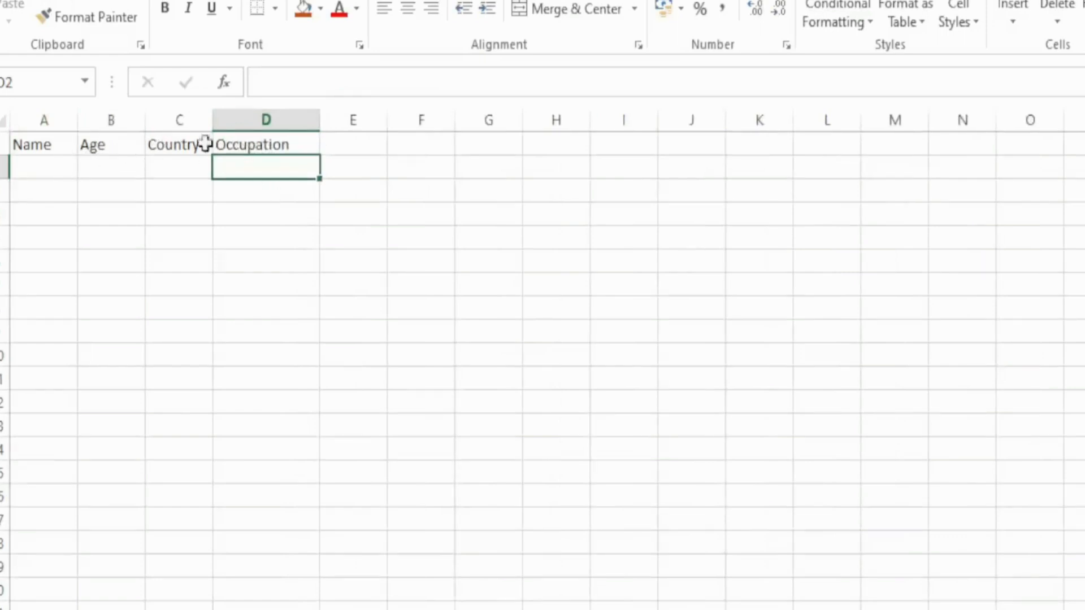
{"action": "left_click", "coordinate": [249, 150]}
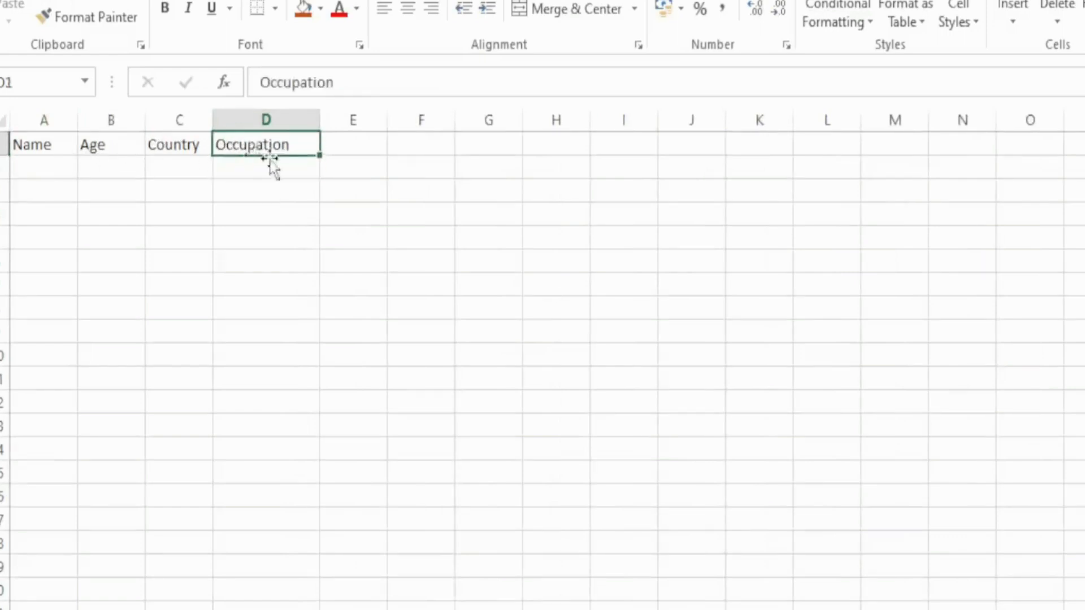
- Fill the header cells A1 to D1 with a darker blue theme color
{"action": "left_click", "coordinate": [25, 148]}
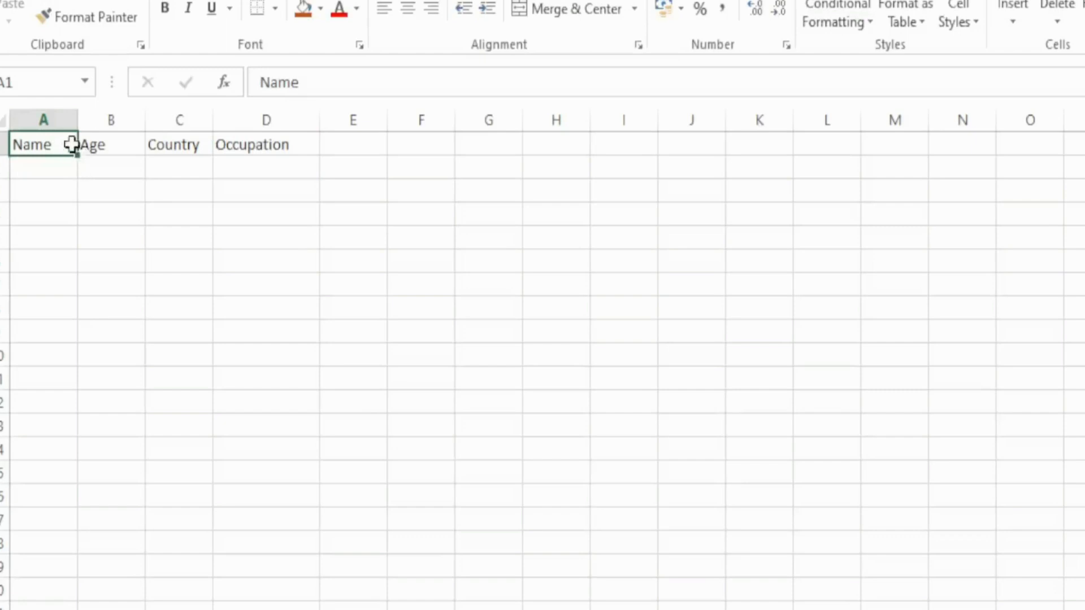
{"action": "left_click_drag", "start_coordinate": [76, 144], "coordinate": [296, 141]}
{"action": "left_click", "coordinate": [318, 11]}
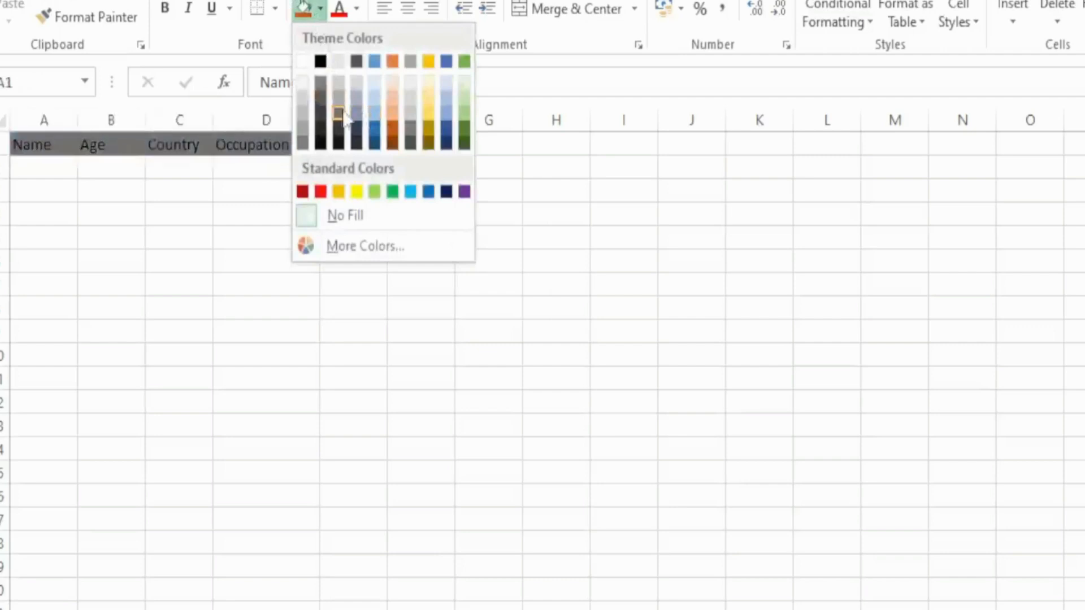
{"action": "left_click", "coordinate": [375, 133]}
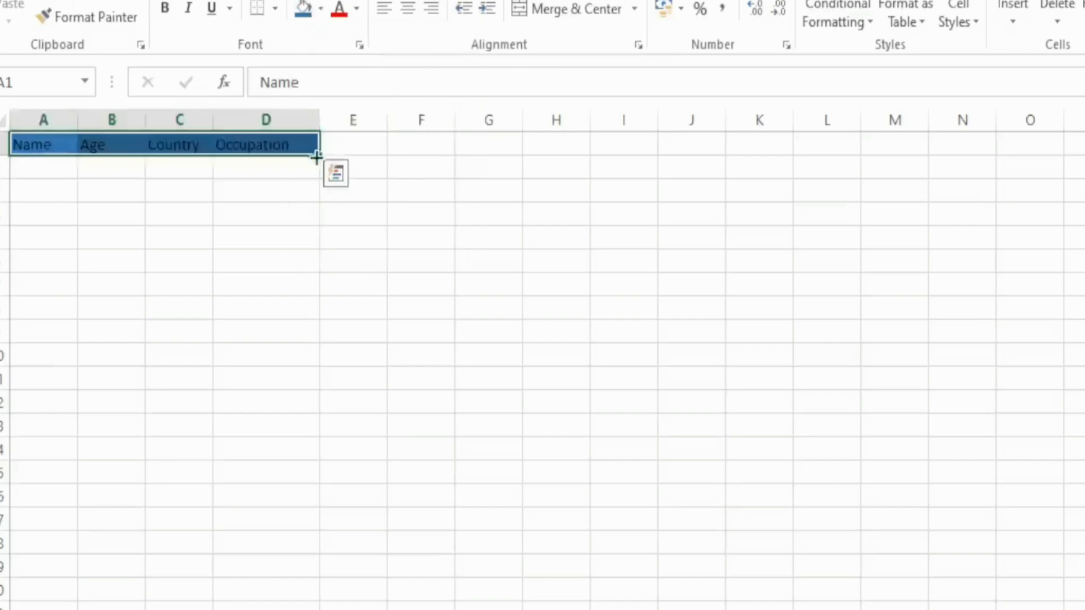
{"action": "left_click", "coordinate": [291, 173]}
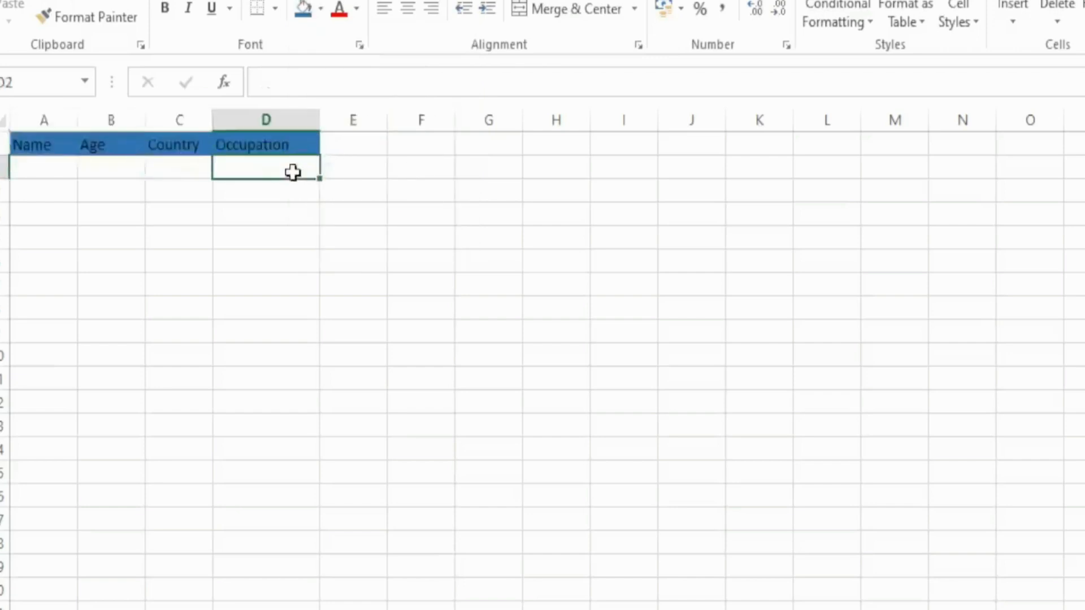
- Fill the Occupation header cell D1 with a darker orange theme color
{"action": "left_click", "coordinate": [253, 144]}
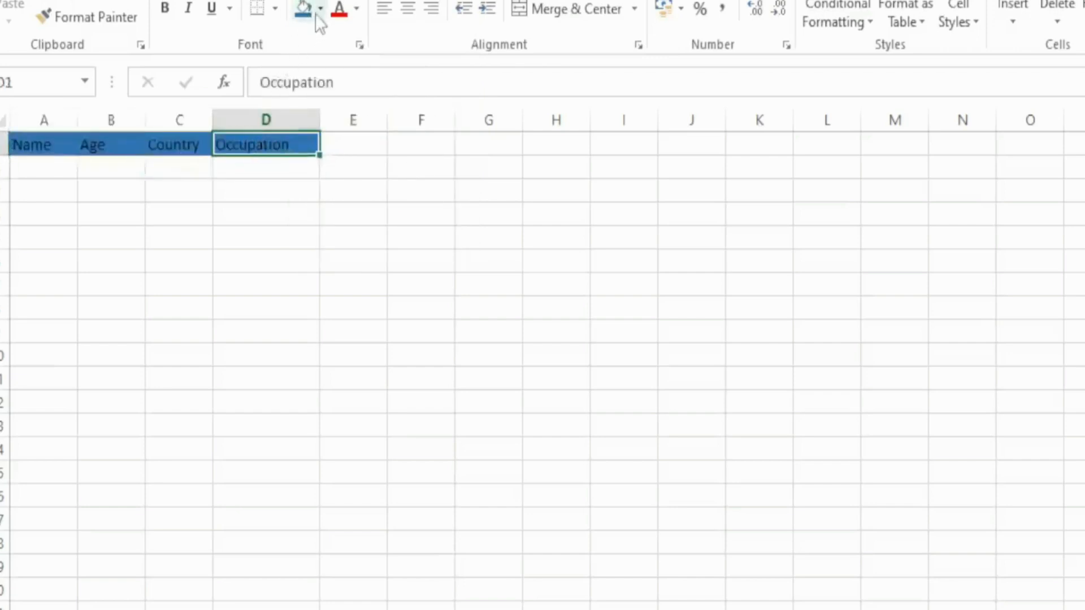
{"action": "left_click", "coordinate": [319, 10]}
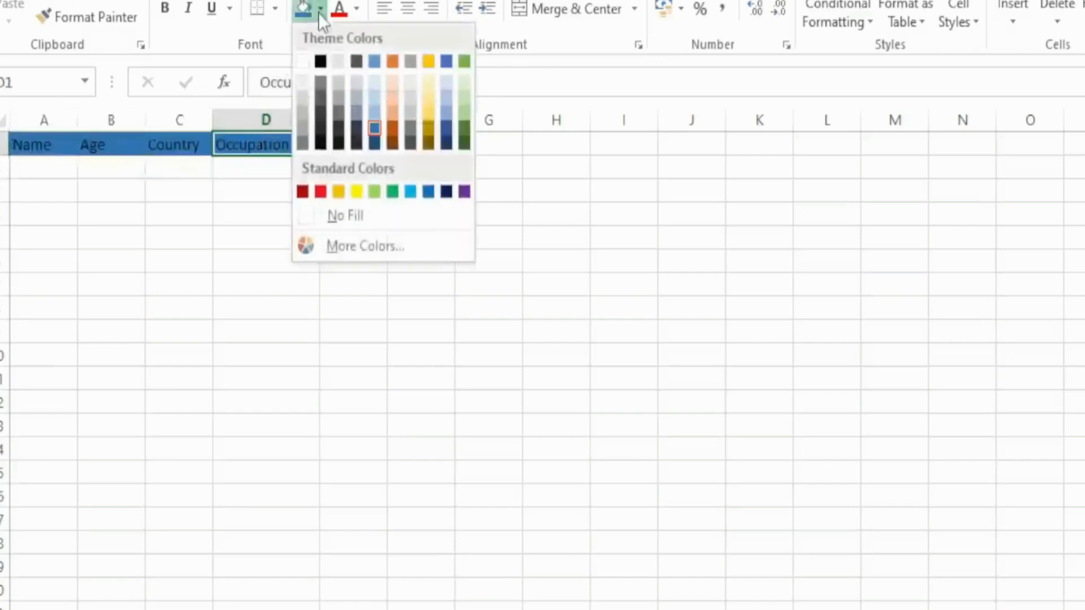
{"action": "left_click", "coordinate": [394, 131]}
- Fill the Country header cell C1 with a darker gold theme color
{"action": "left_click", "coordinate": [194, 147]}
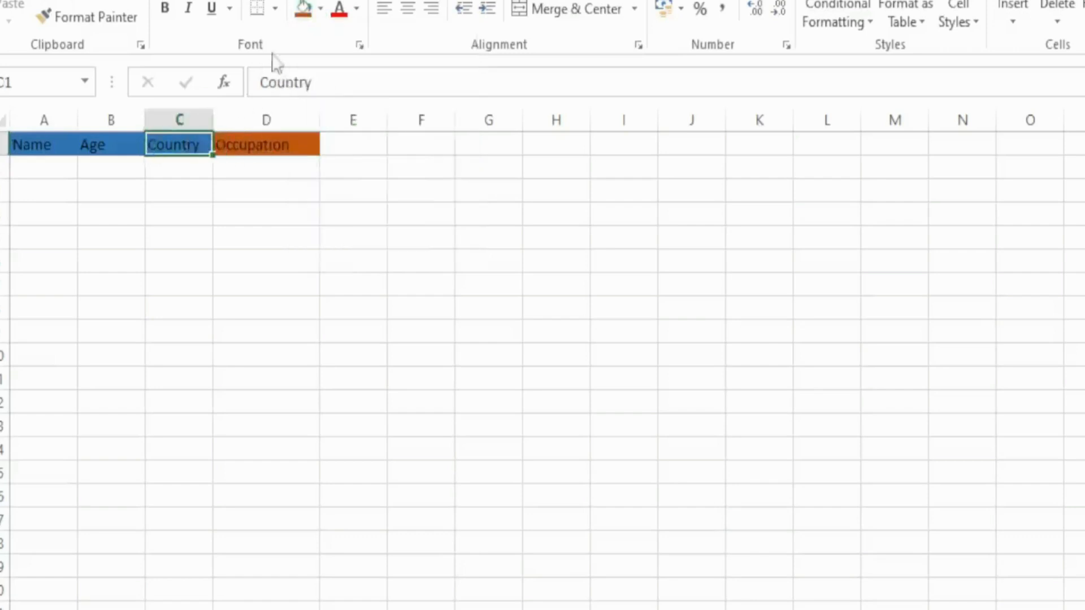
{"action": "left_click", "coordinate": [320, 9]}
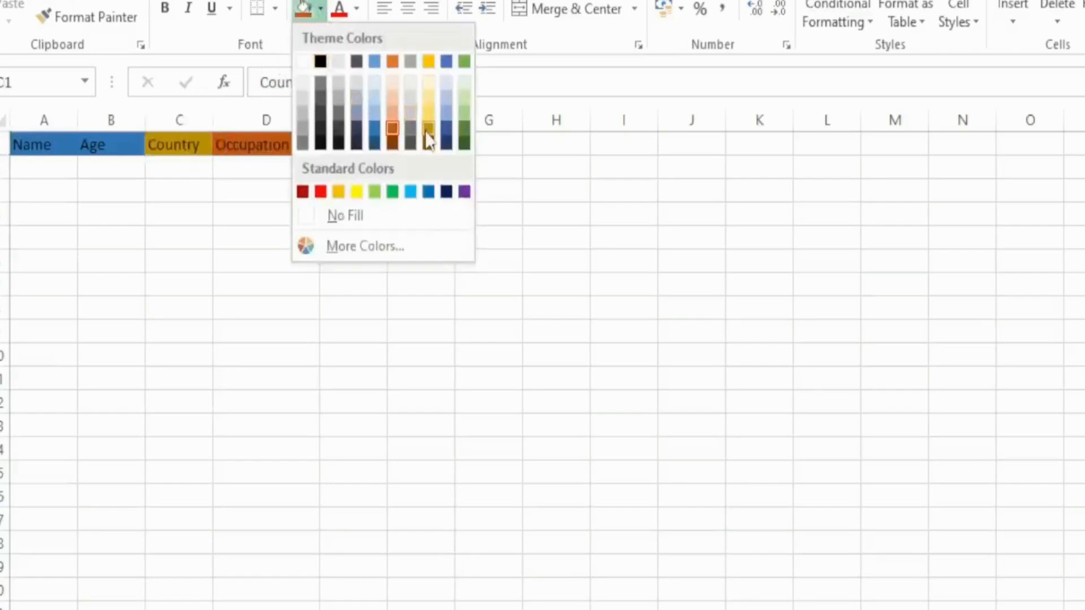
{"action": "left_click", "coordinate": [428, 130]}
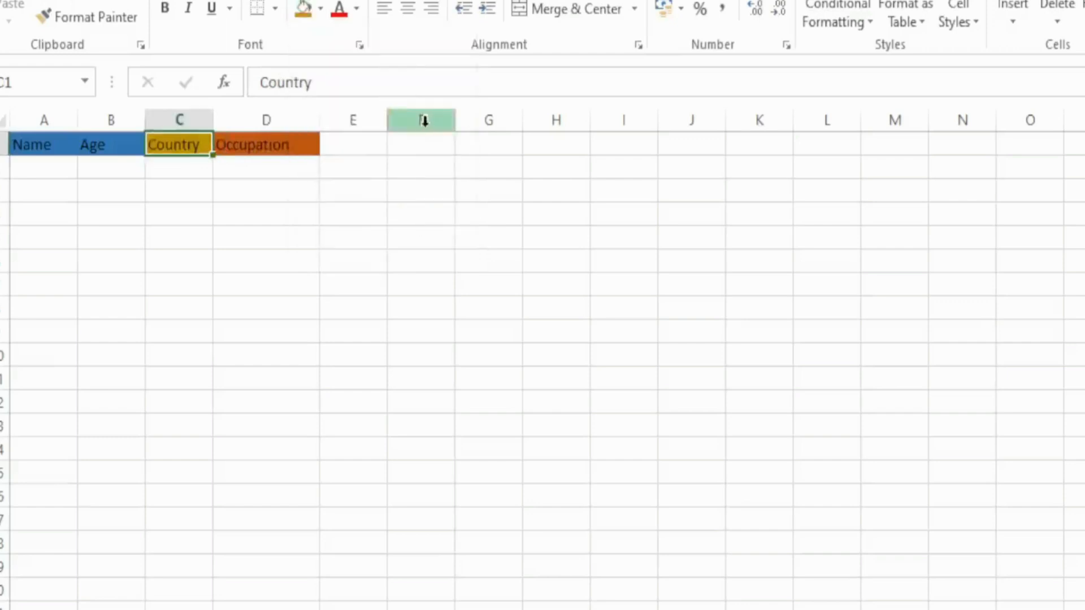
- Fill the Age header cell B1 with a darker green theme color
{"action": "left_click", "coordinate": [320, 10]}
{"action": "left_click", "coordinate": [116, 140]}
{"action": "left_click", "coordinate": [113, 142]}
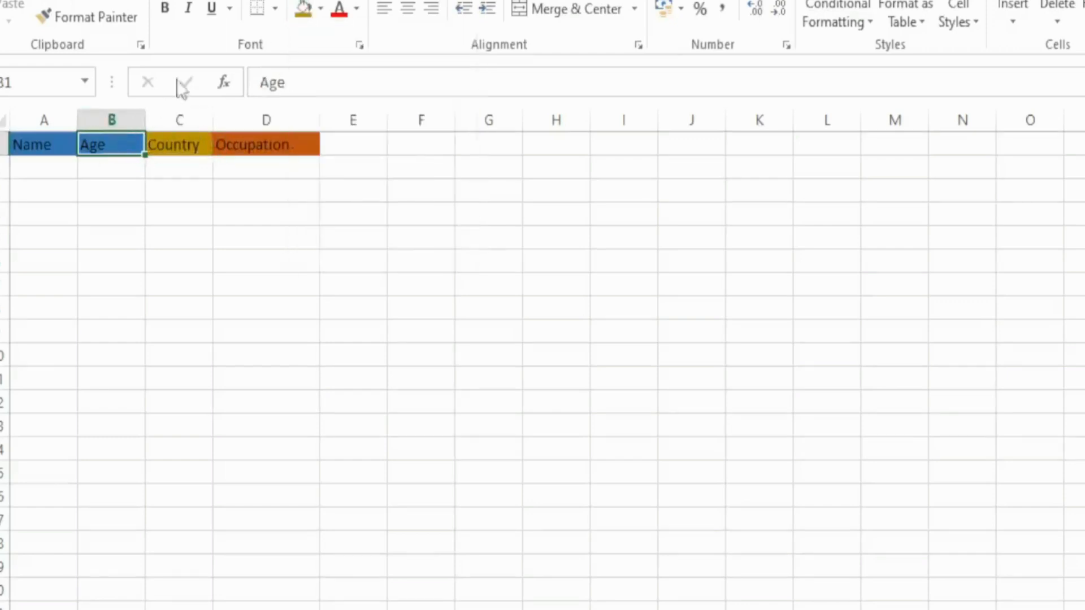
{"action": "left_click", "coordinate": [320, 9]}
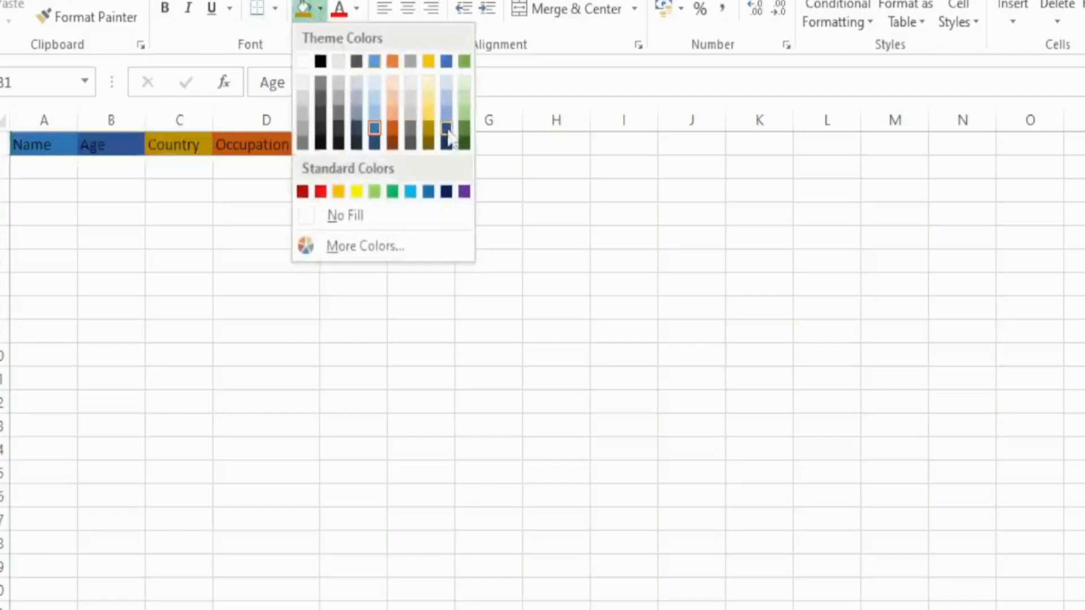
{"action": "left_click", "coordinate": [464, 129]}
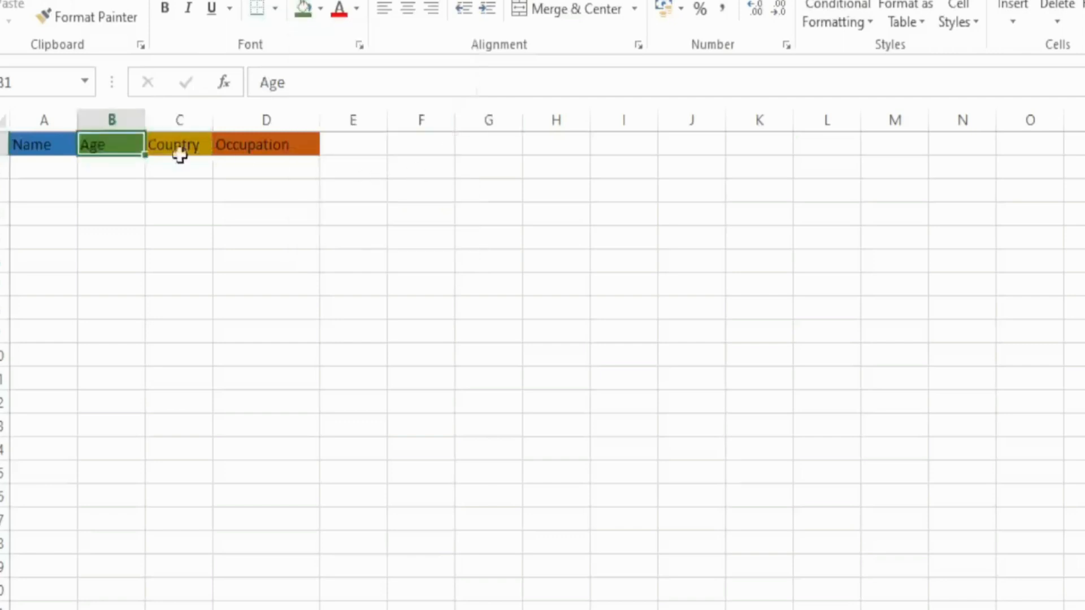
{"action": "left_click", "coordinate": [28, 79]}
{"action": "type", "text": "X"}
{"action": "key", "text": "Return"}
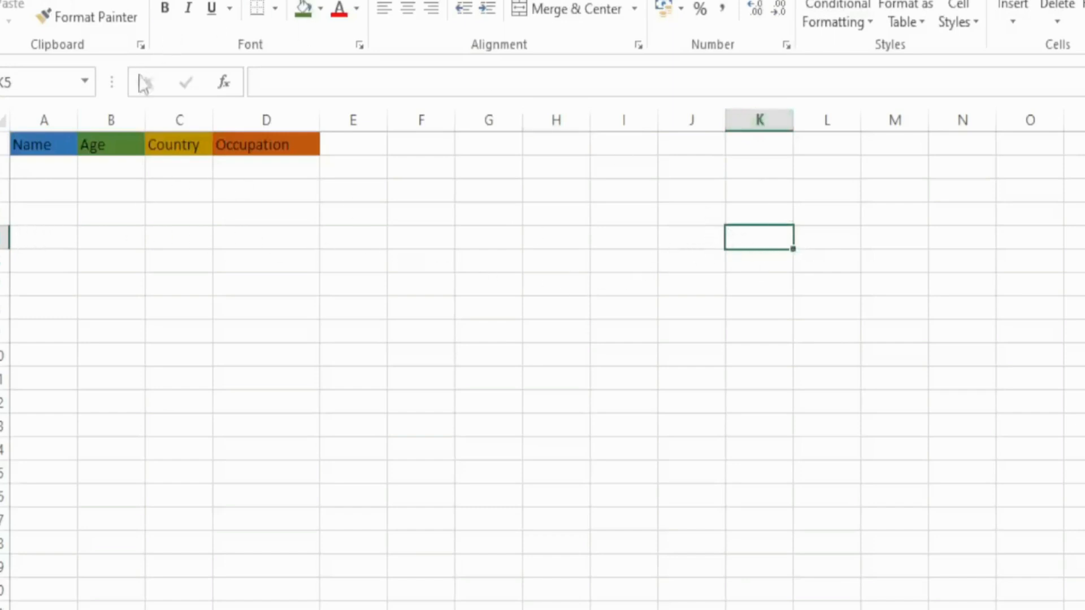
- Enter the person's full name in cell A2 under the Name header
{"action": "left_click", "coordinate": [55, 144]}
{"action": "left_click", "coordinate": [54, 166]}
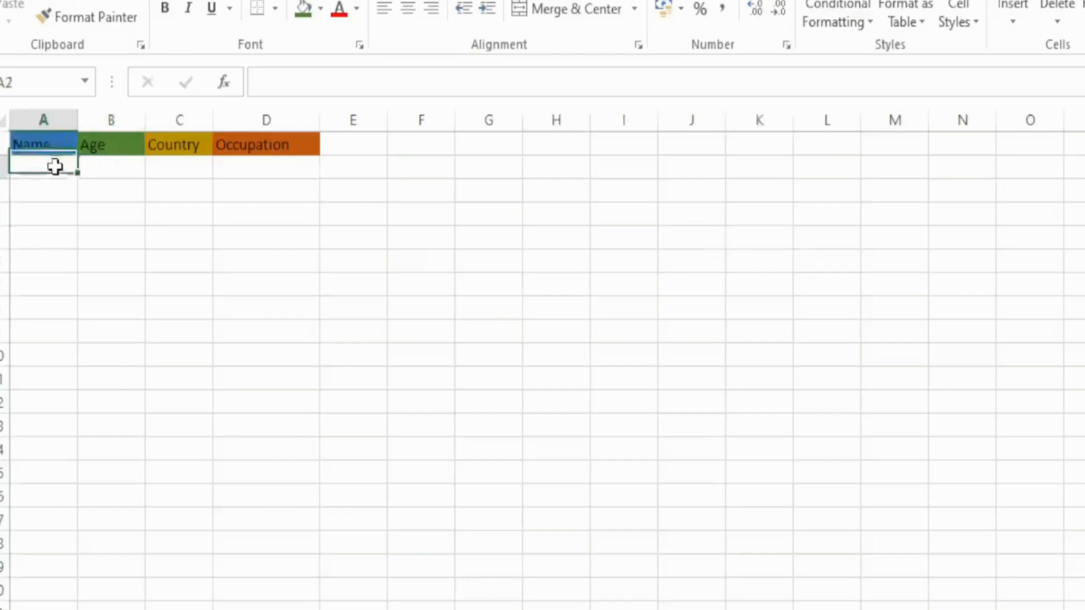
{"action": "double_click", "coordinate": [55, 167]}
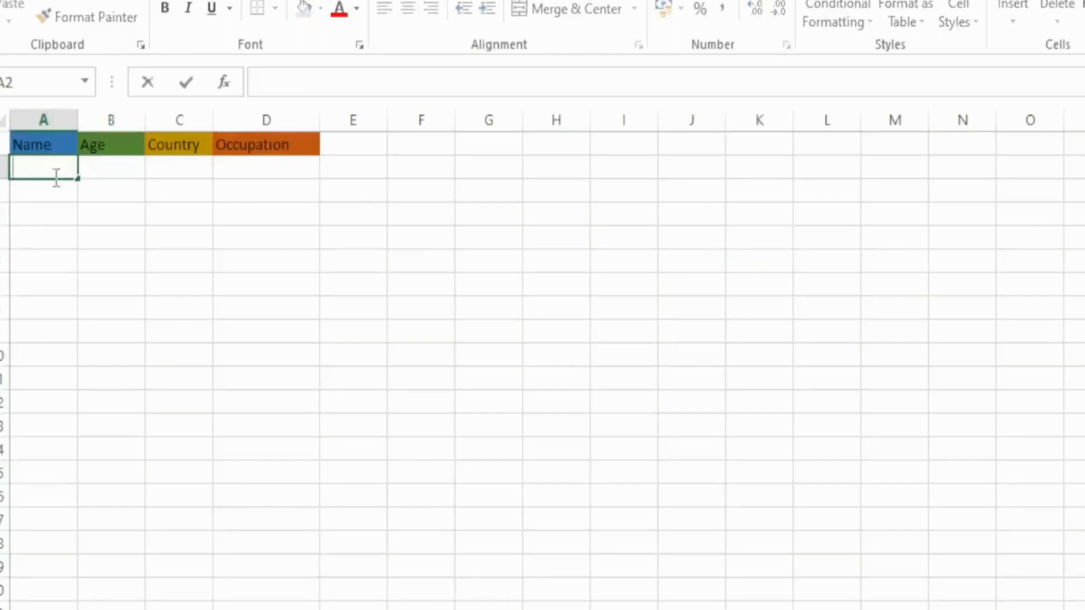
{"action": "type", "text": "John Doe"}
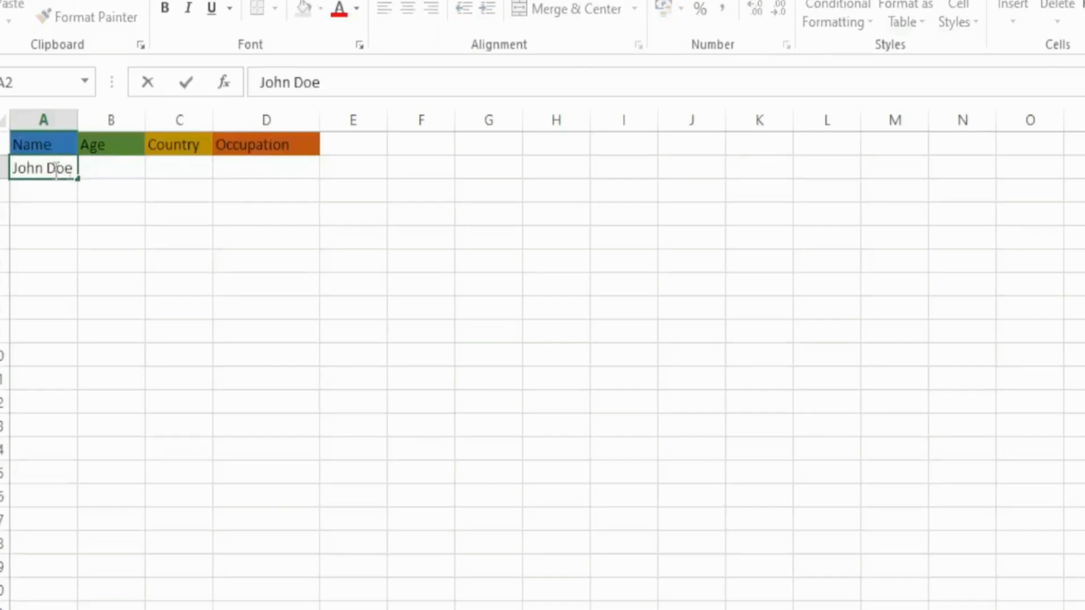
- Enter 35 in cell B2 under the Age header
{"action": "left_click", "coordinate": [88, 169]}
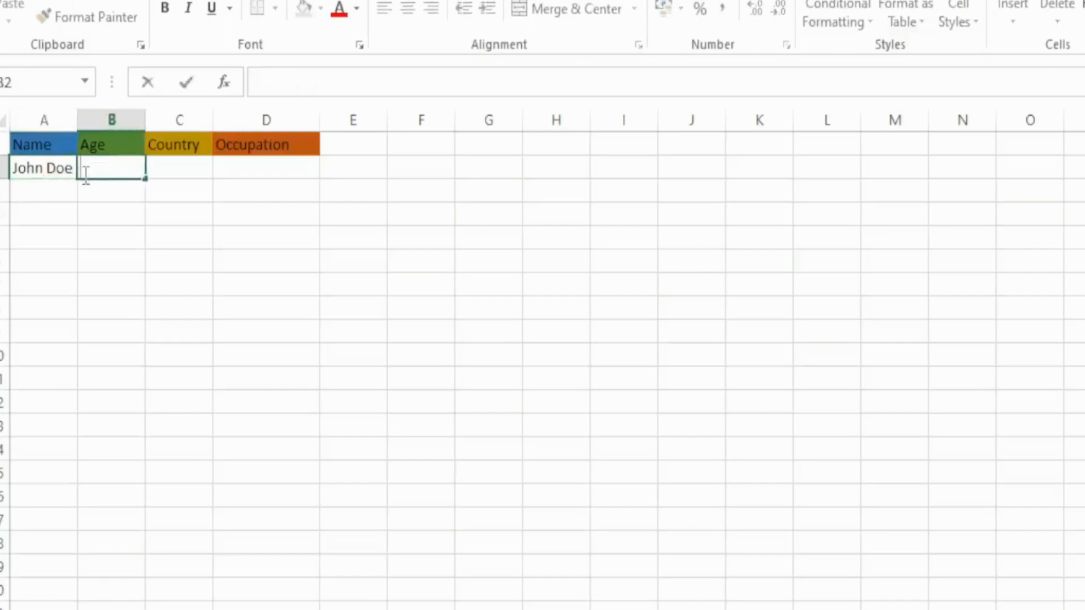
{"action": "type", "text": "#"}
{"action": "key", "text": "BackSpace"}
{"action": "type", "text": "35"}
- Enter United States of America in cell C2 under the Country header
{"action": "left_click", "coordinate": [191, 169]}
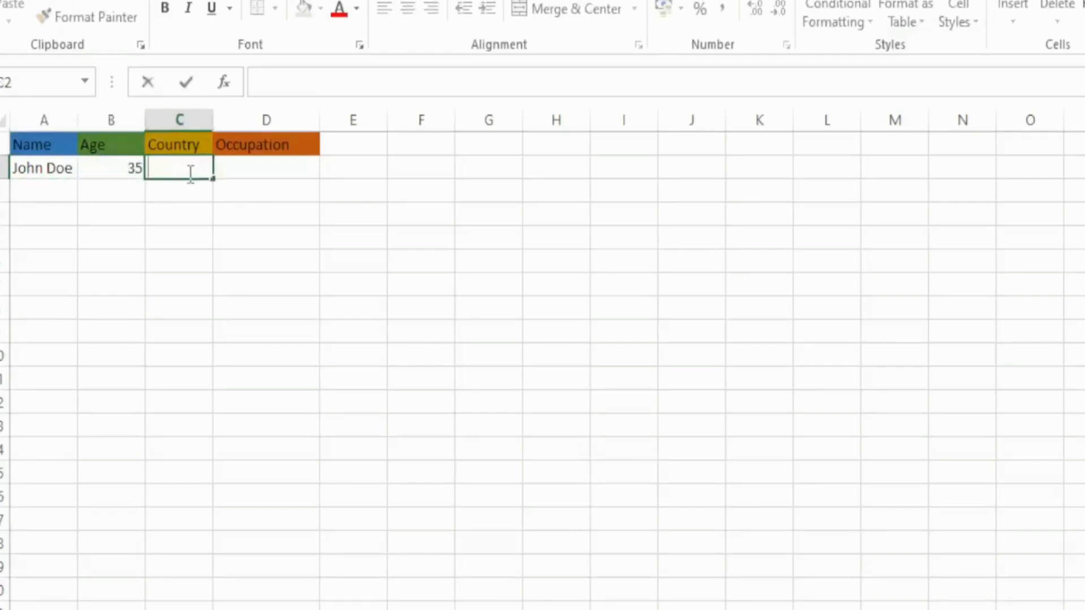
{"action": "type", "text": "United"}
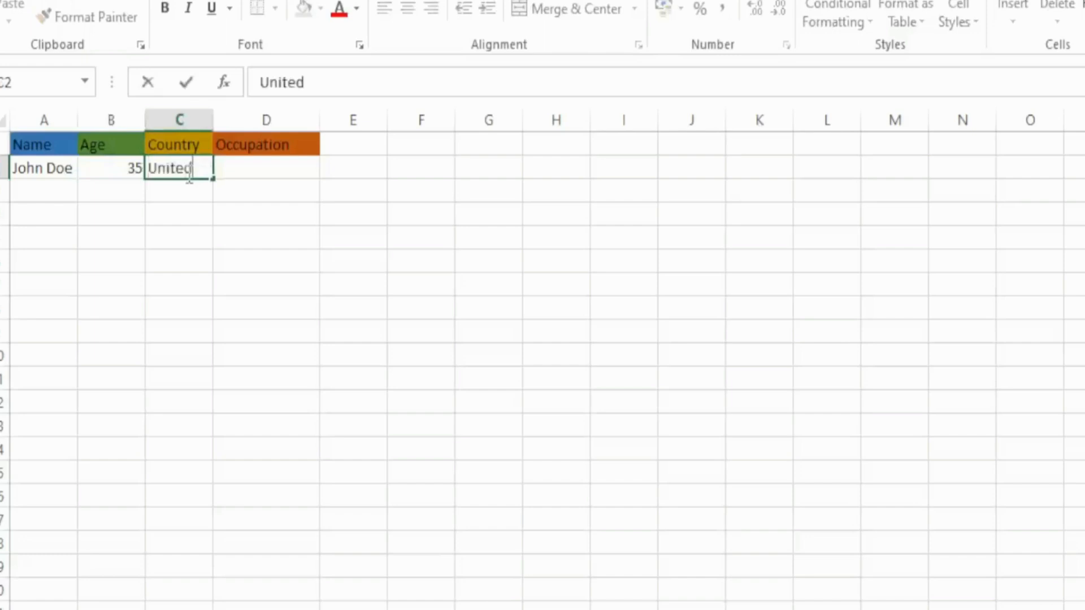
{"action": "type", "text": " States o"}
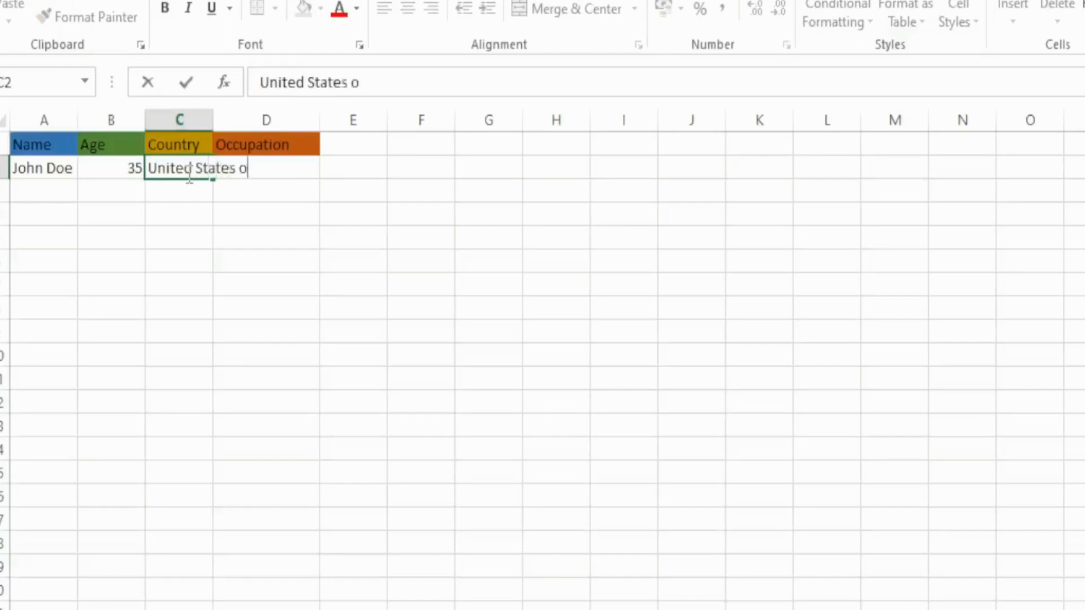
{"action": "type", "text": "f Am"}
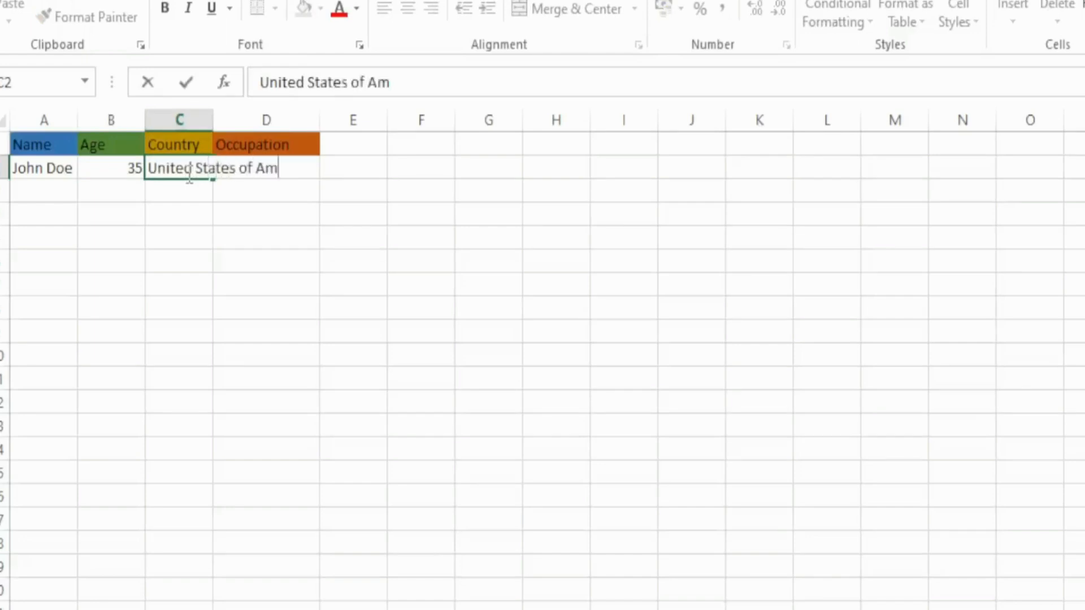
{"action": "type", "text": "erica"}
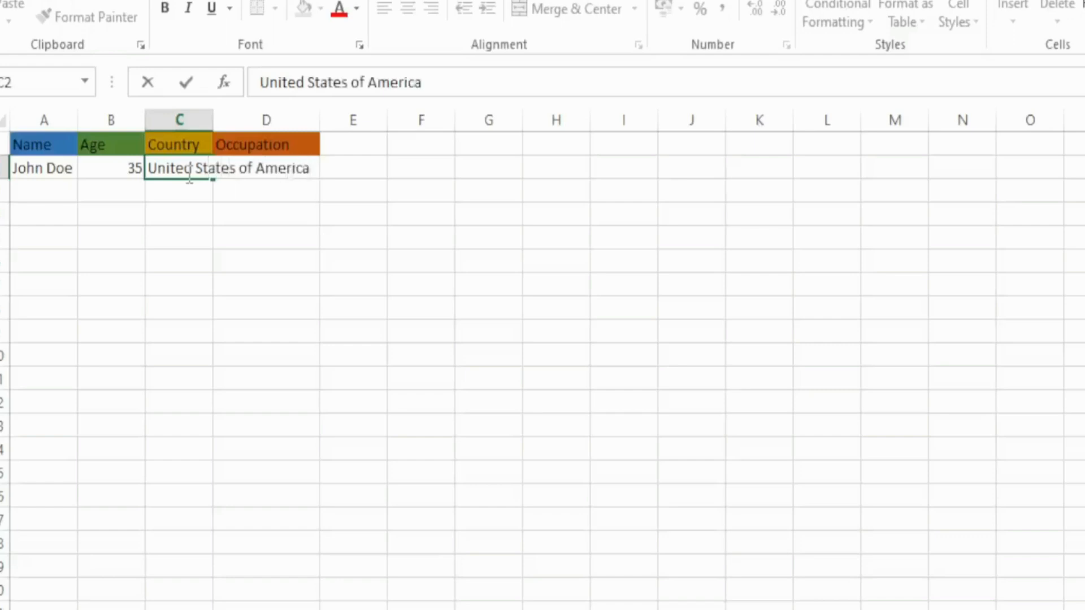
{"action": "left_click", "coordinate": [343, 175]}
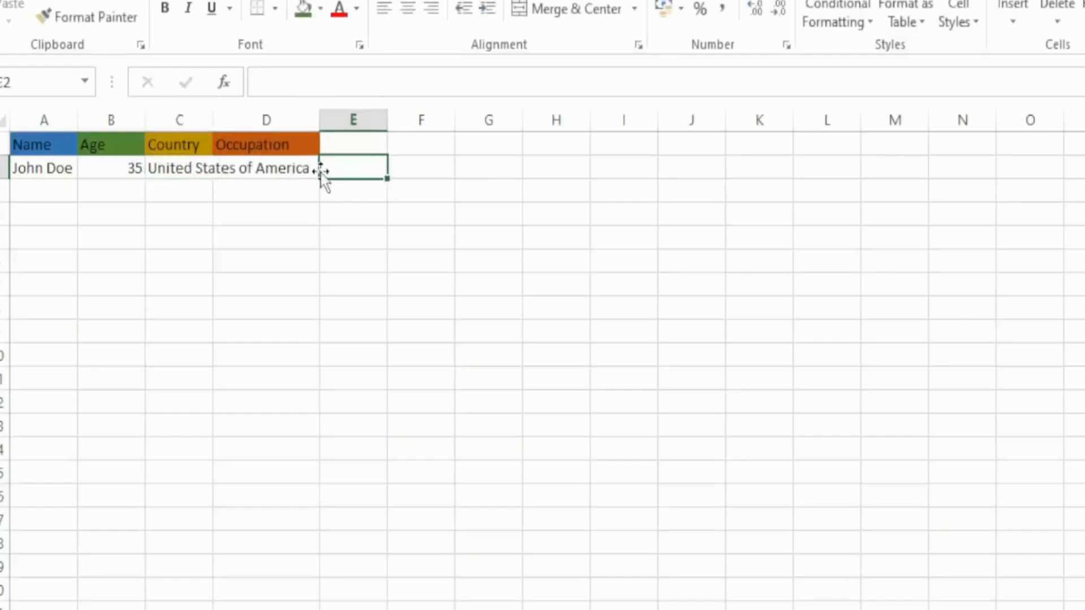
- Widen column C so the full country name in C2 fits inside its cell
{"action": "left_click", "coordinate": [234, 168]}
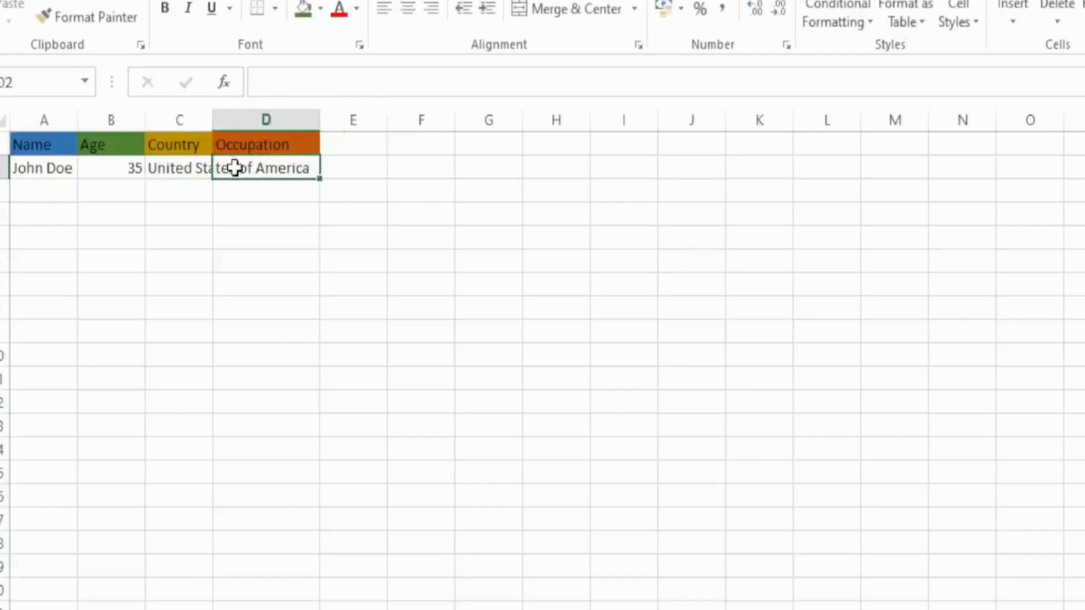
{"action": "left_click", "coordinate": [191, 167]}
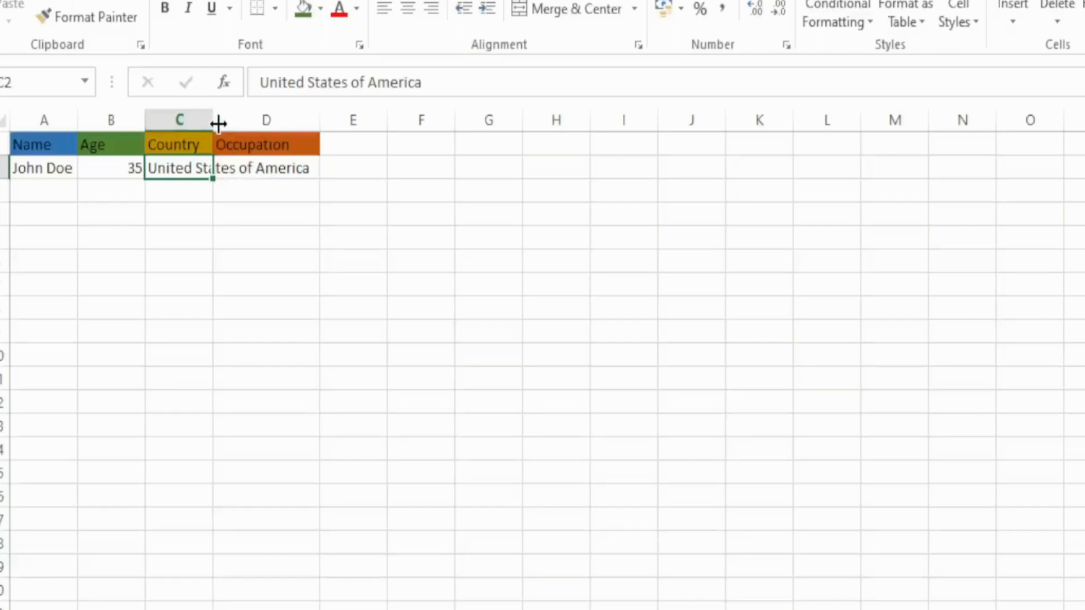
{"action": "left_click_drag", "start_coordinate": [218, 124], "coordinate": [321, 128]}
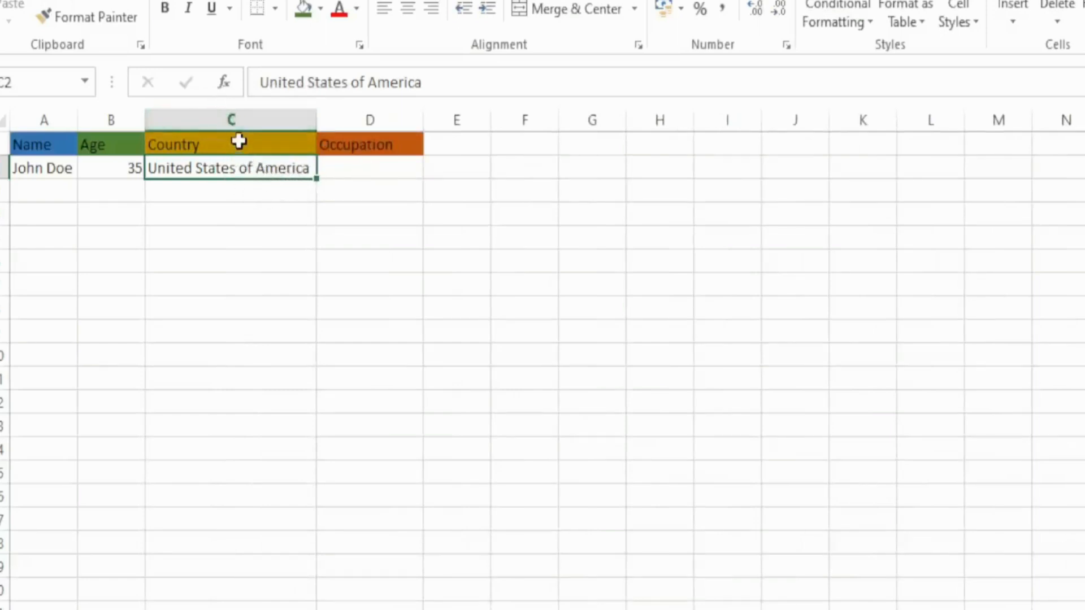
- Enter Engineer in cell D2 under the Occupation header
{"action": "double_click", "coordinate": [387, 173]}
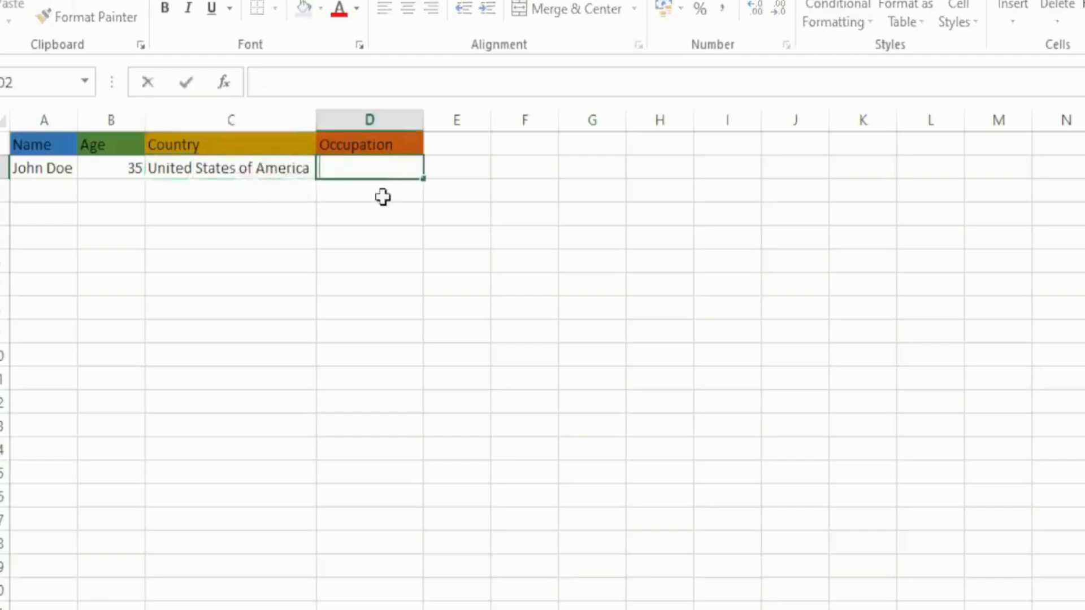
{"action": "type", "text": "Engineer"}
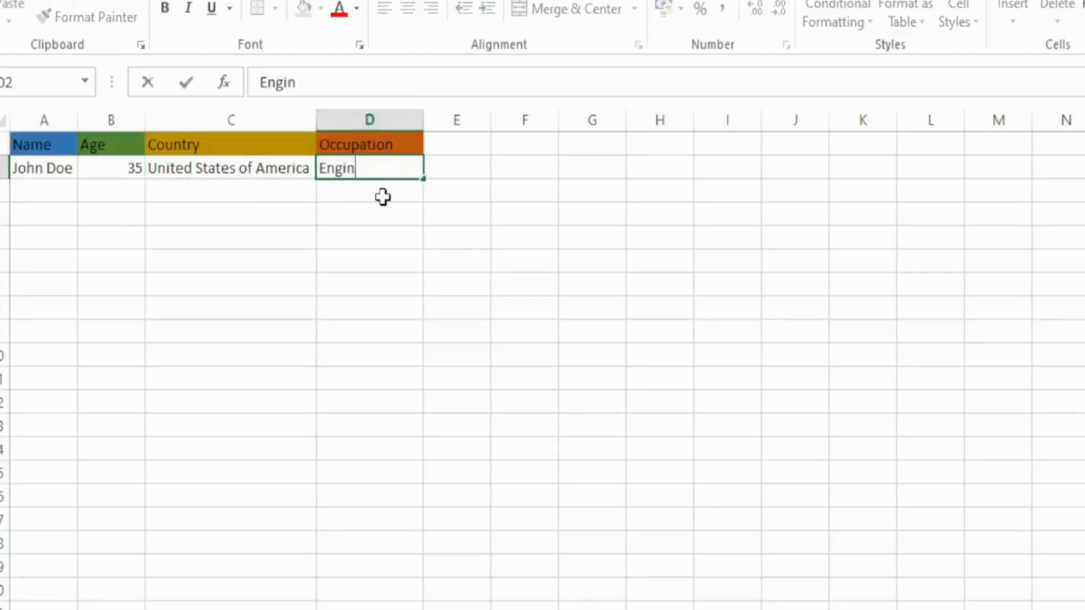
{"action": "left_click", "coordinate": [388, 219]}
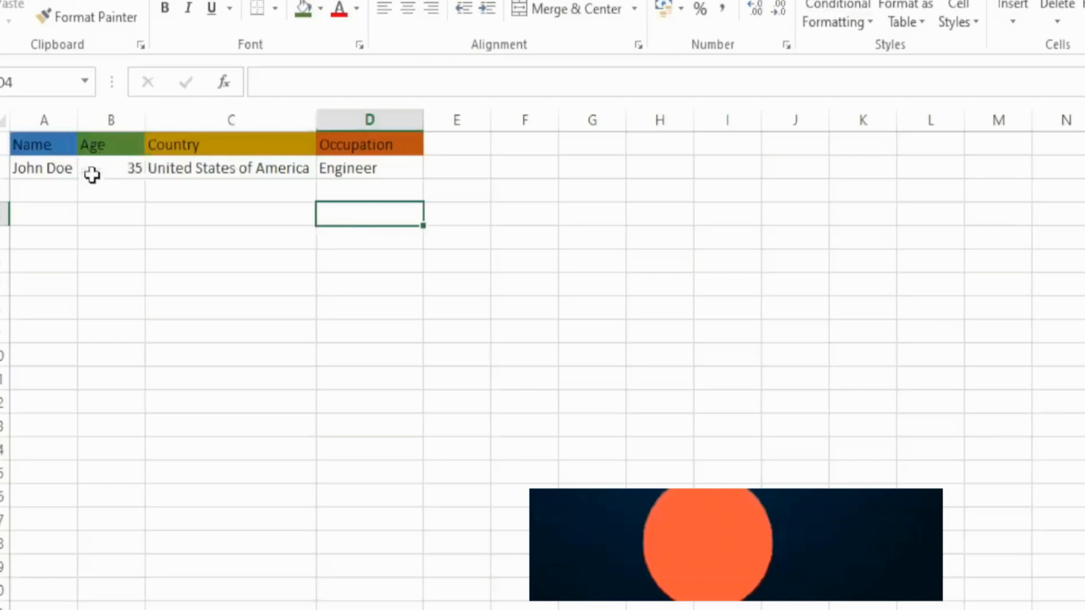
- Select the age value in cell B2
{"action": "left_click", "coordinate": [135, 173]}
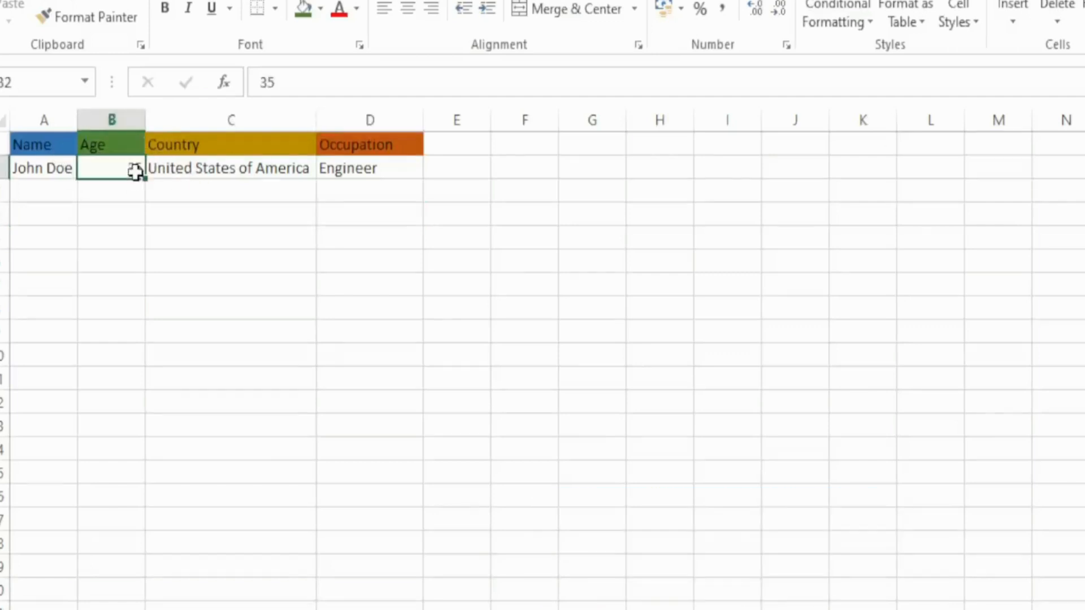